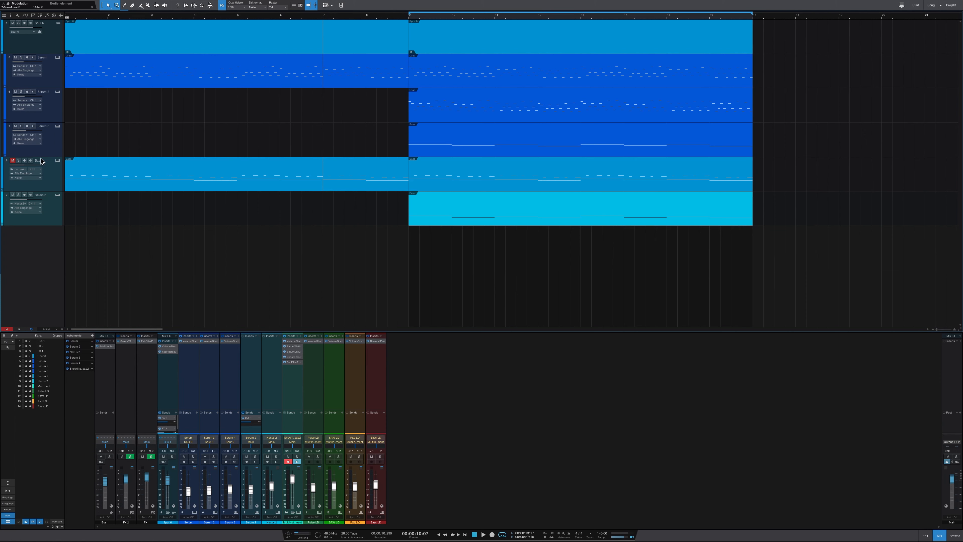
Look through the Bass, Serum and Serum 2 tracks and open the instrument editor of the first Serum track.
left_click(51, 43)
left_click(48, 180)
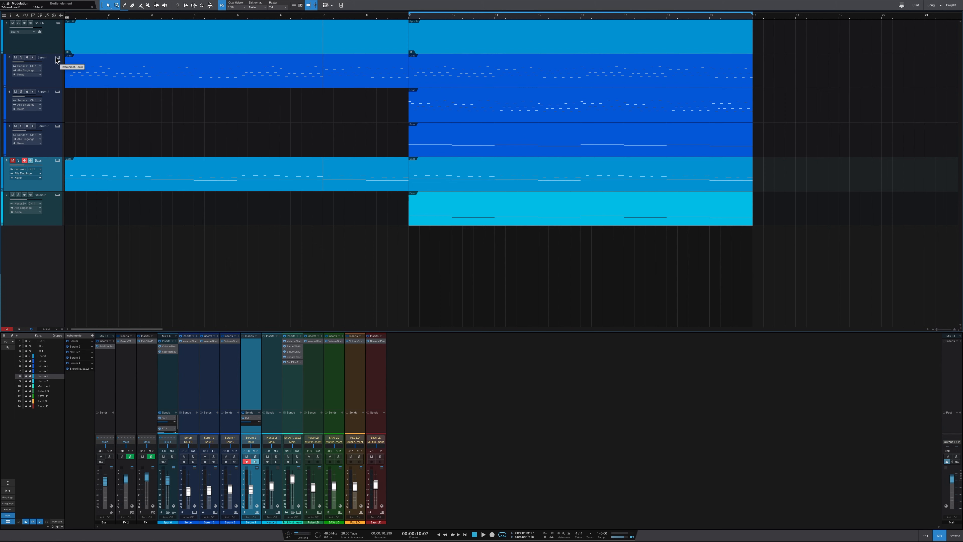
left_click(52, 76)
left_click(51, 110)
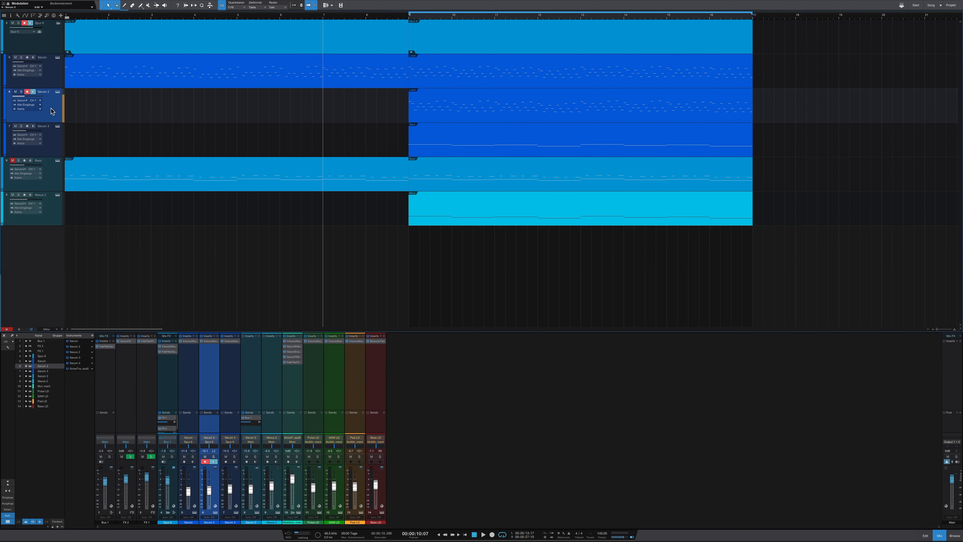
left_click(51, 77)
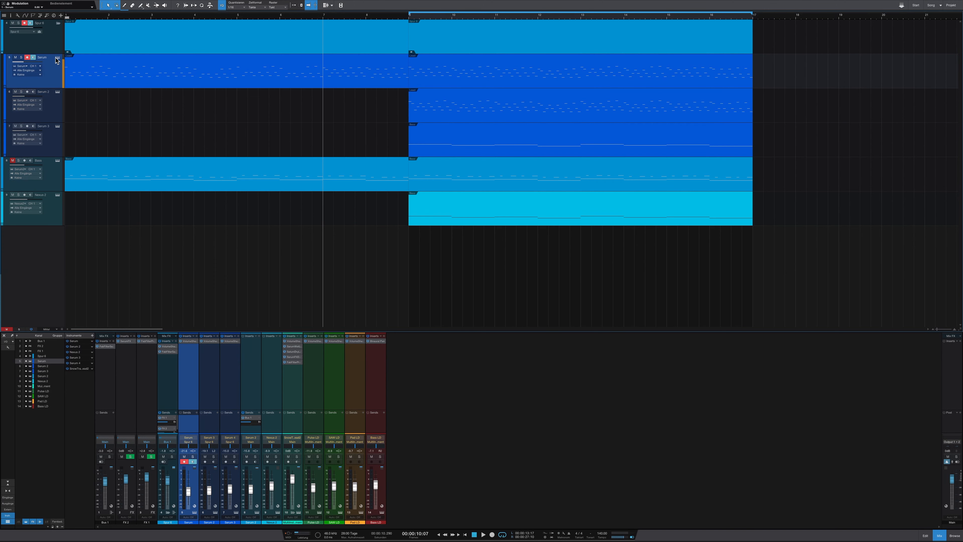
left_click(57, 57)
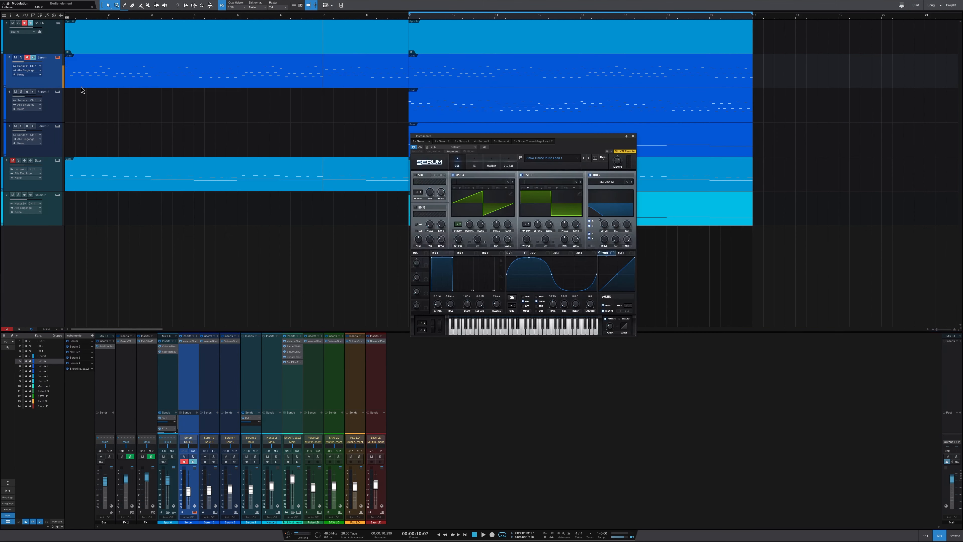
Solo the first Serum track and toggle the insert effects on the FX, group bus and Serum channels.
left_click(21, 57)
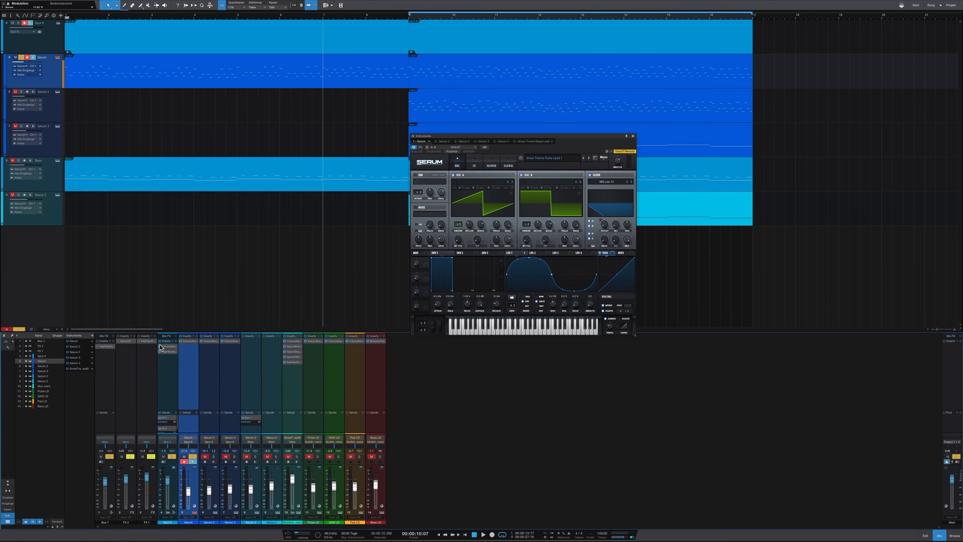
left_click(118, 341)
left_click(160, 347)
left_click(160, 352)
left_click(181, 341)
left_click(201, 341)
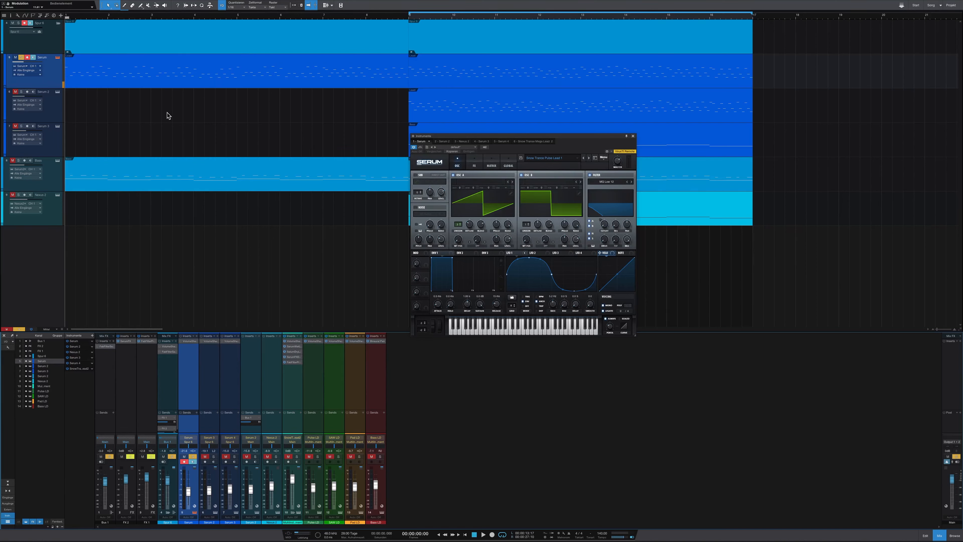
Play the soloed Serum track from the start of the song two times.
key("space")
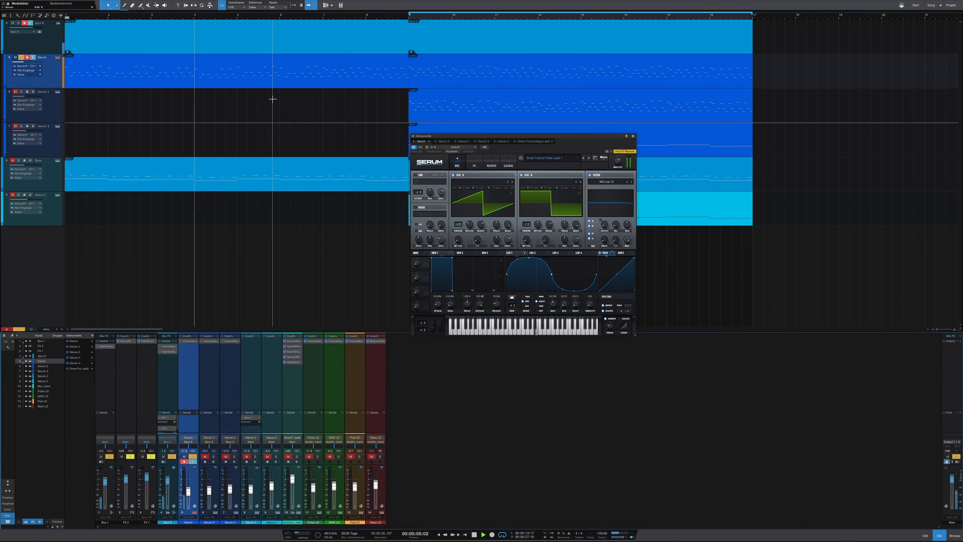
key("space")
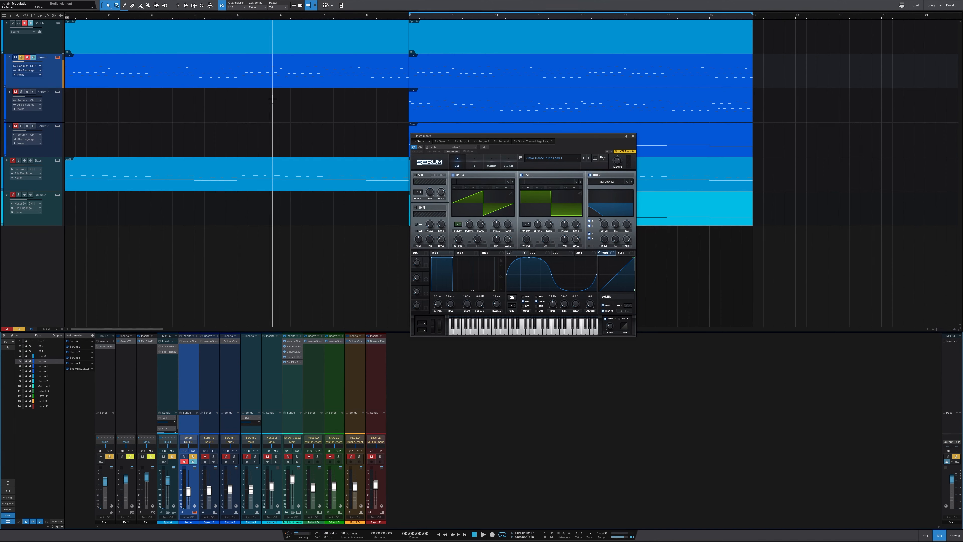
key("space")
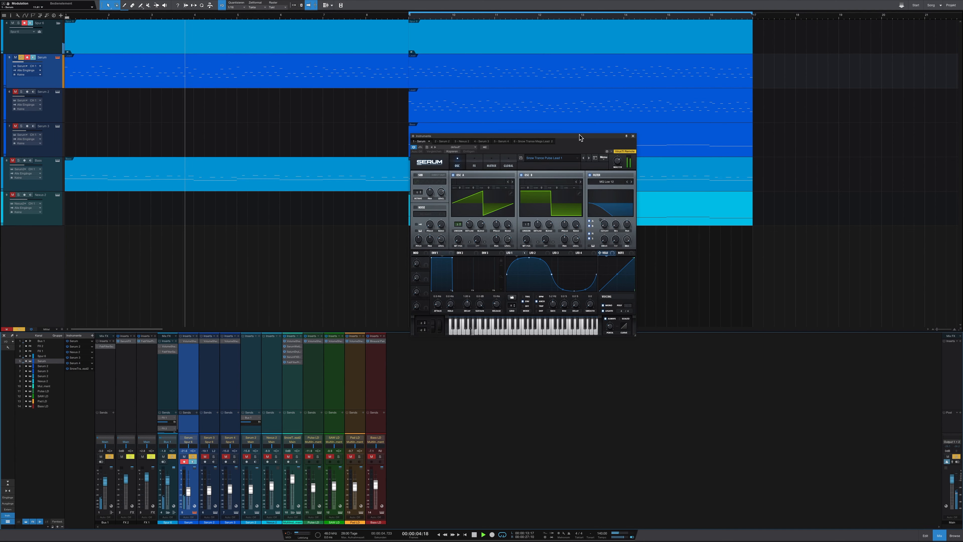
key("space")
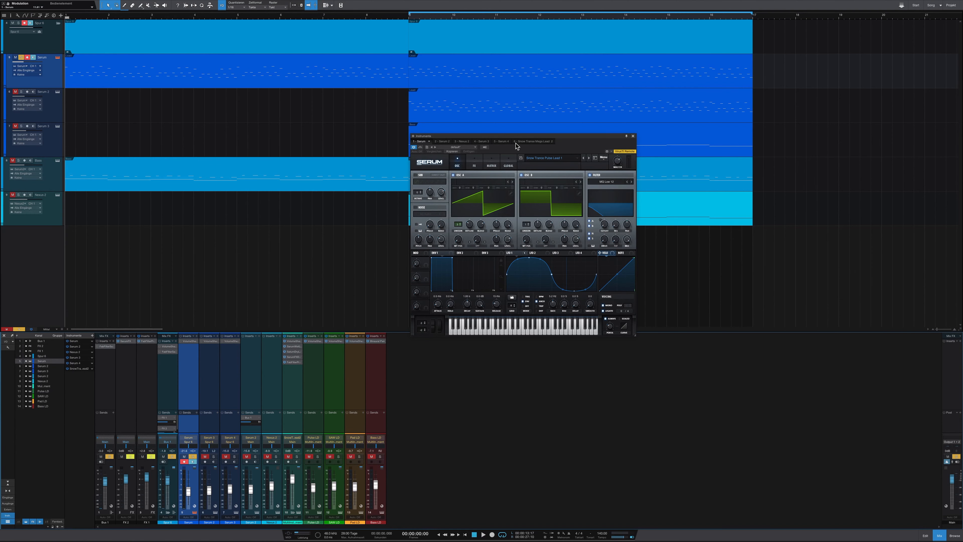
Examine the effects page of the first Serum instrument and close its editor.
left_click_drag(521, 139, 474, 131)
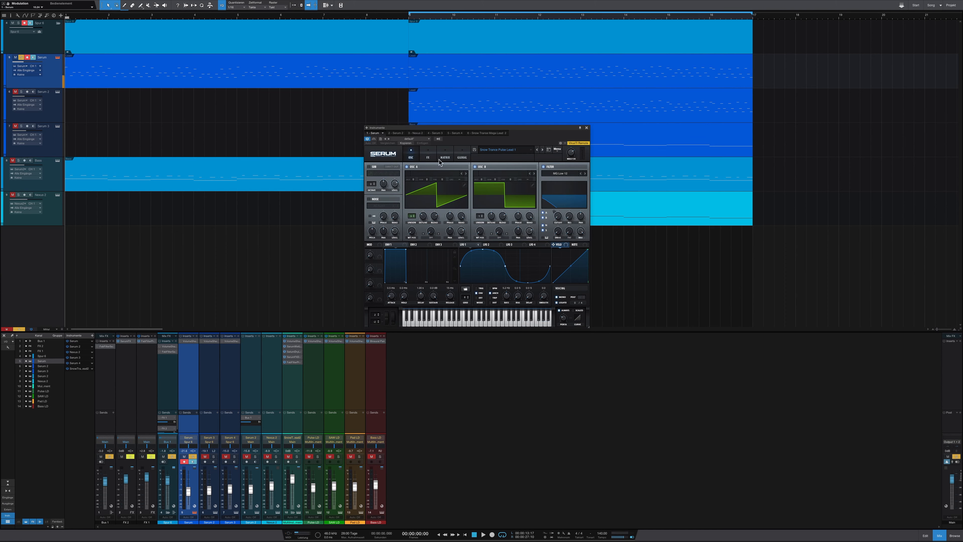
left_click(423, 157)
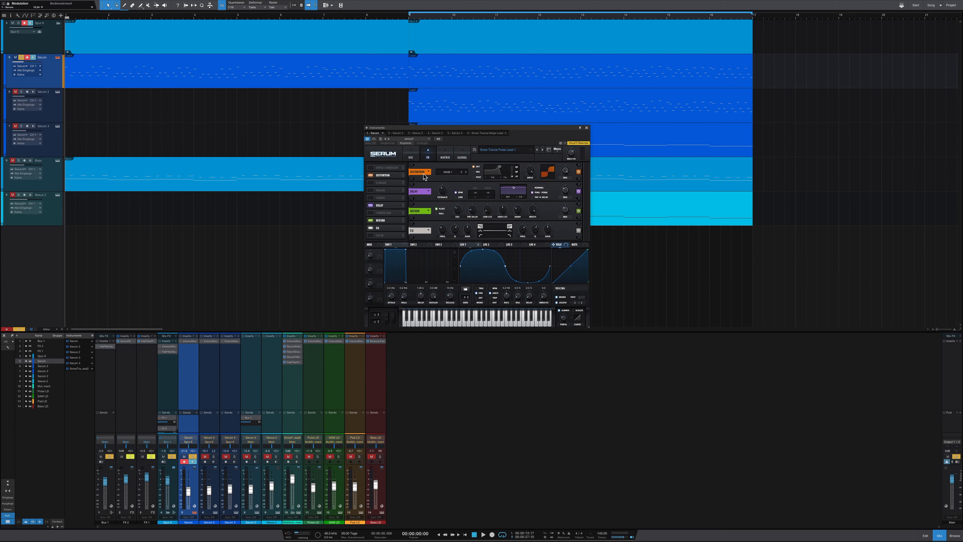
left_click(586, 127)
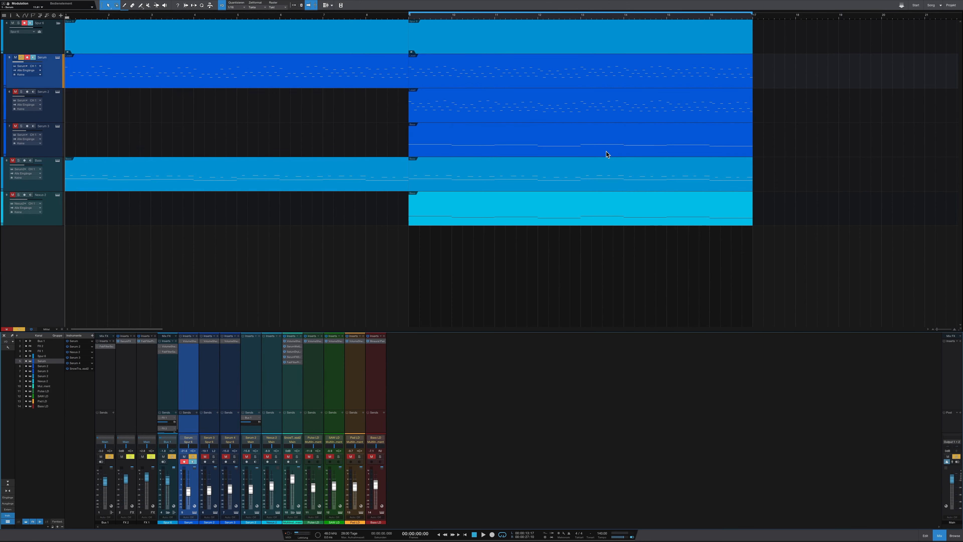
Switch the solo from the first Serum track to Serum 2 and audition it from bar 9.
left_click(21, 57)
left_click(22, 93)
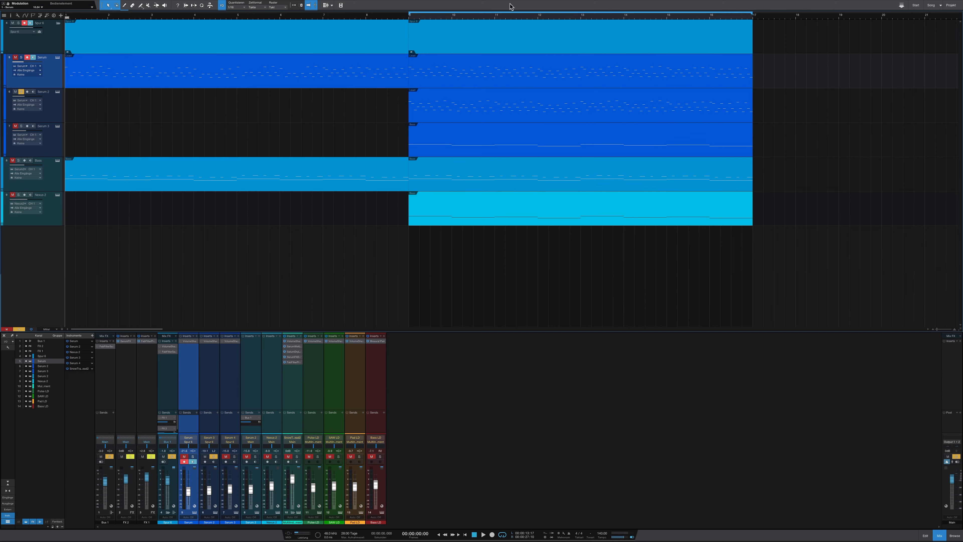
left_click(409, 18)
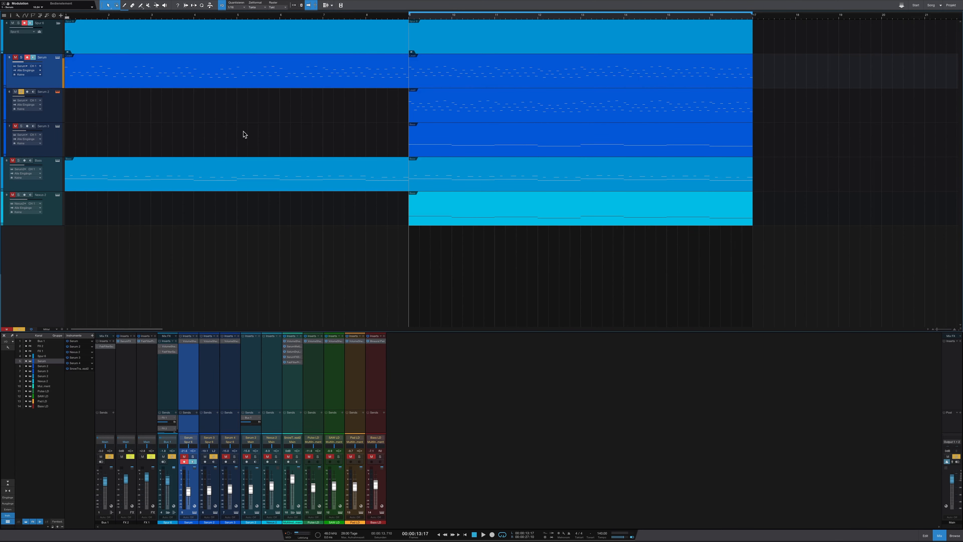
key("space")
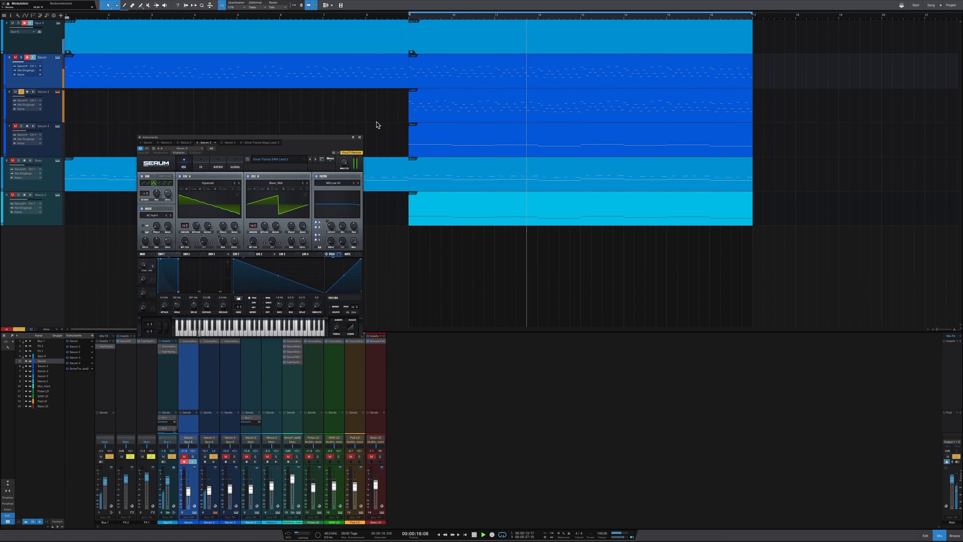
key("space")
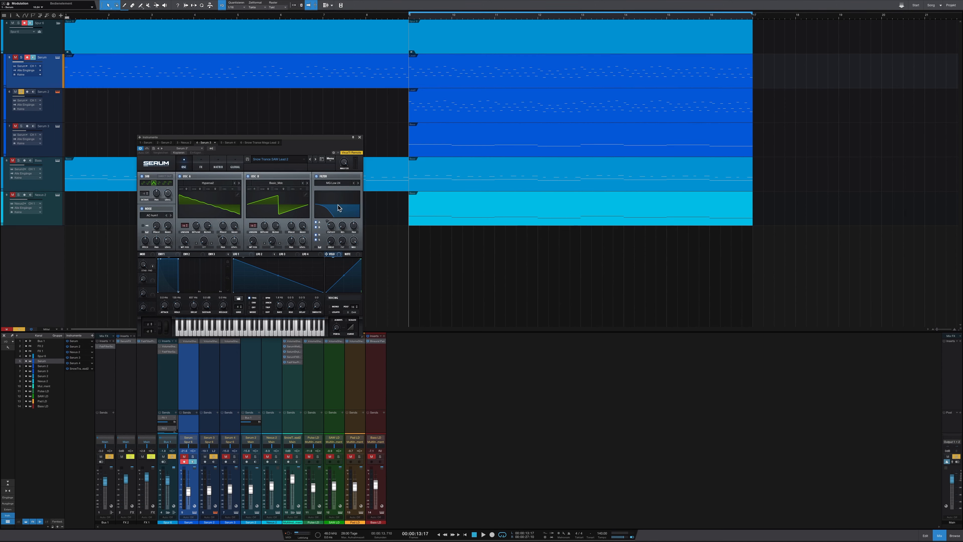
Examine envelopes 2 and 3 and the effects page of the Serum 2 track's instrument, and close its editor.
left_click(187, 255)
left_click(217, 255)
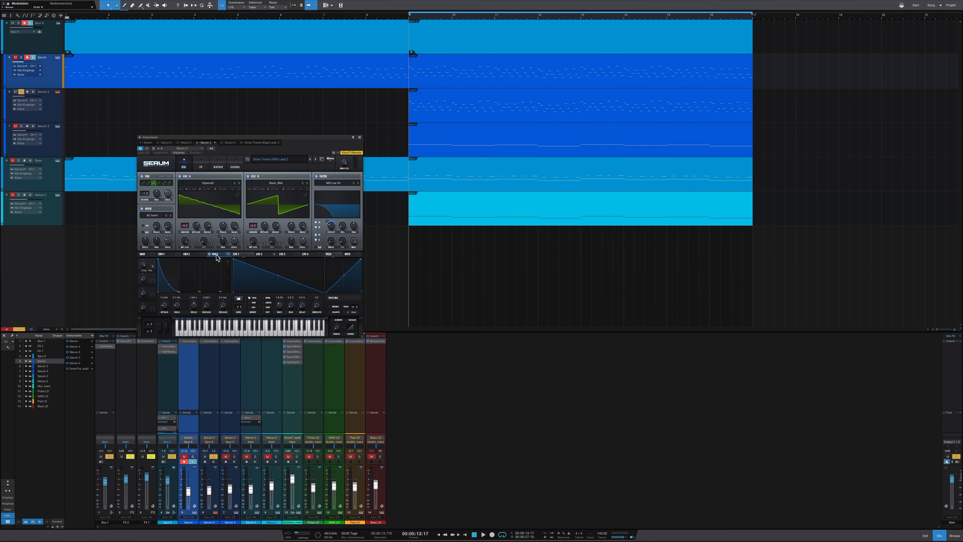
left_click(201, 168)
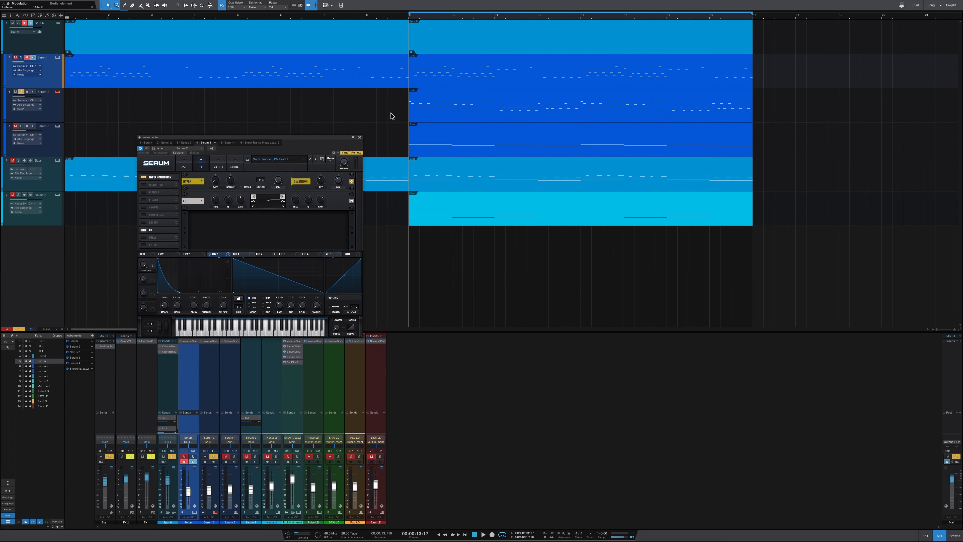
left_click(359, 138)
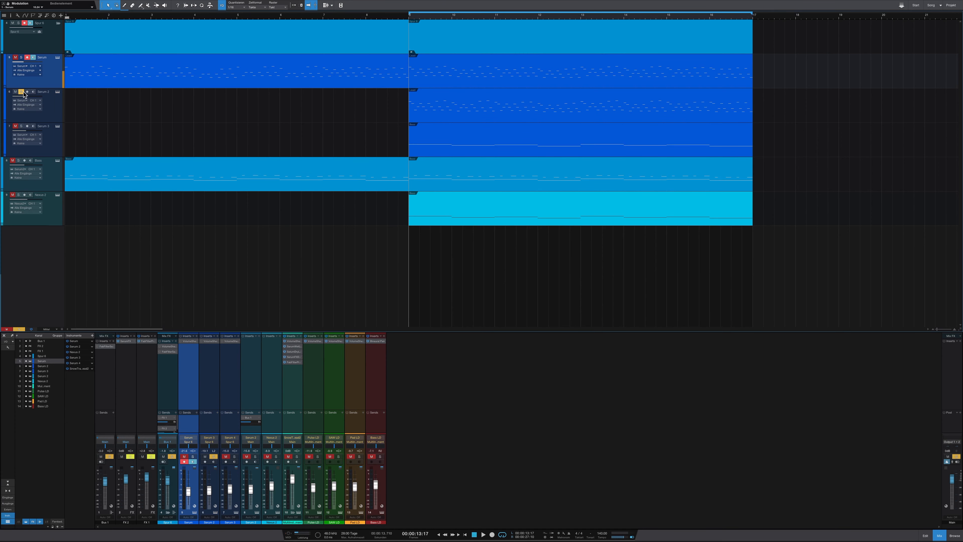
Switch the solo to the Serum 3 track and open its instrument editor, clear of the arrangement tracks.
left_click(23, 126)
left_click(20, 93)
left_click(57, 127)
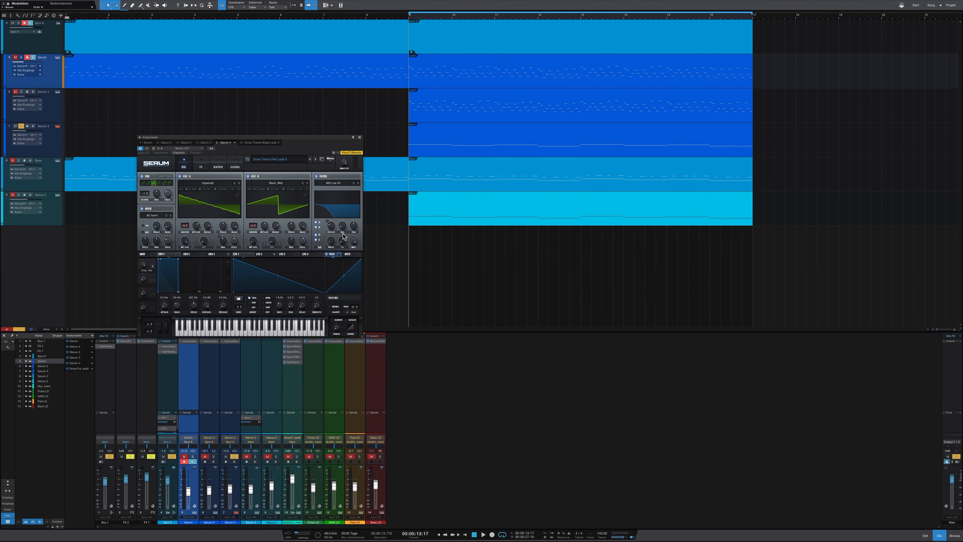
left_click_drag(294, 139, 568, 237)
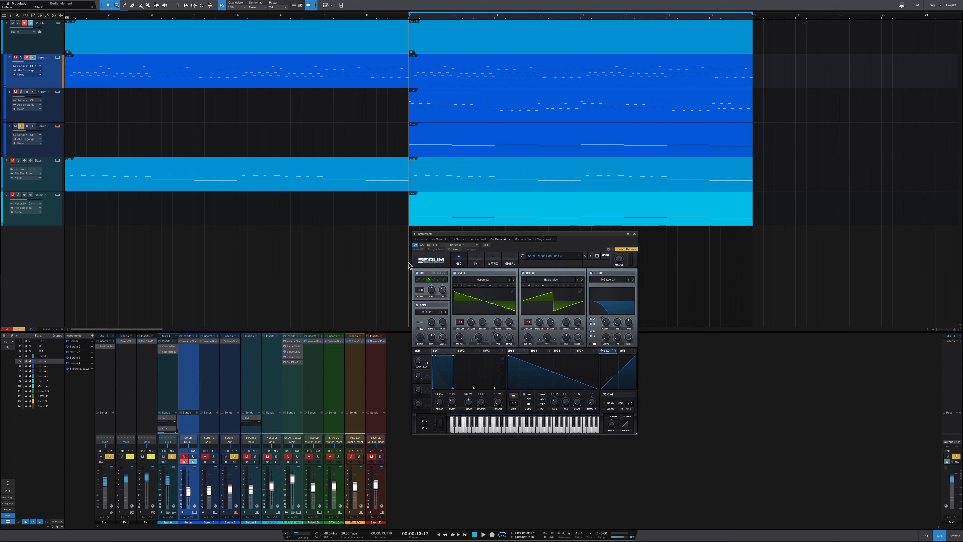
Compare the Serum 2 and Serum 3 instrument settings and view the effects page of Serum 3.
left_click(57, 93)
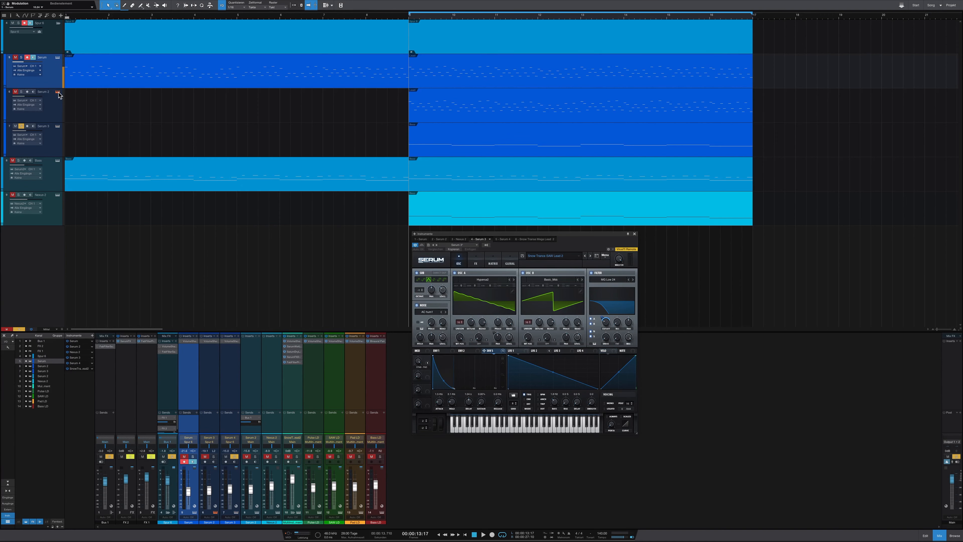
left_click(58, 126)
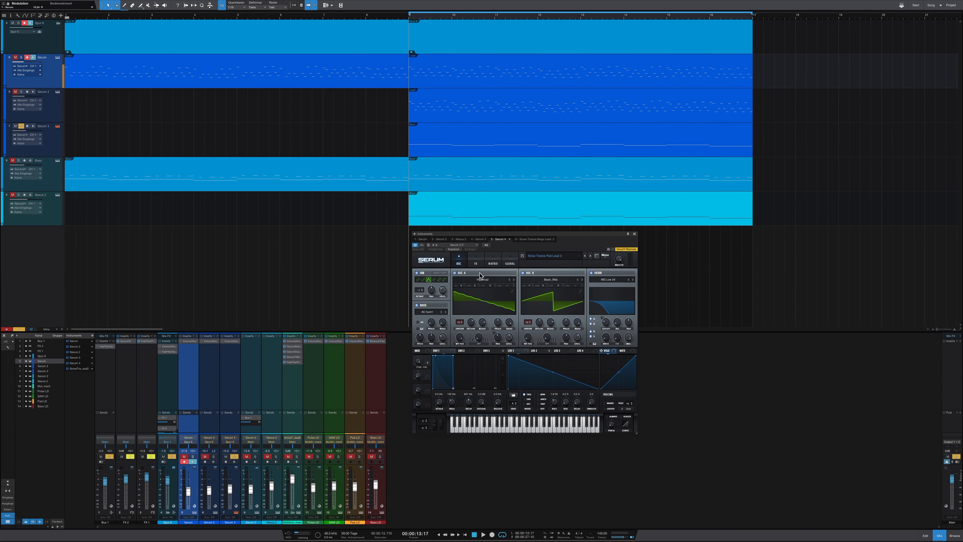
left_click(476, 263)
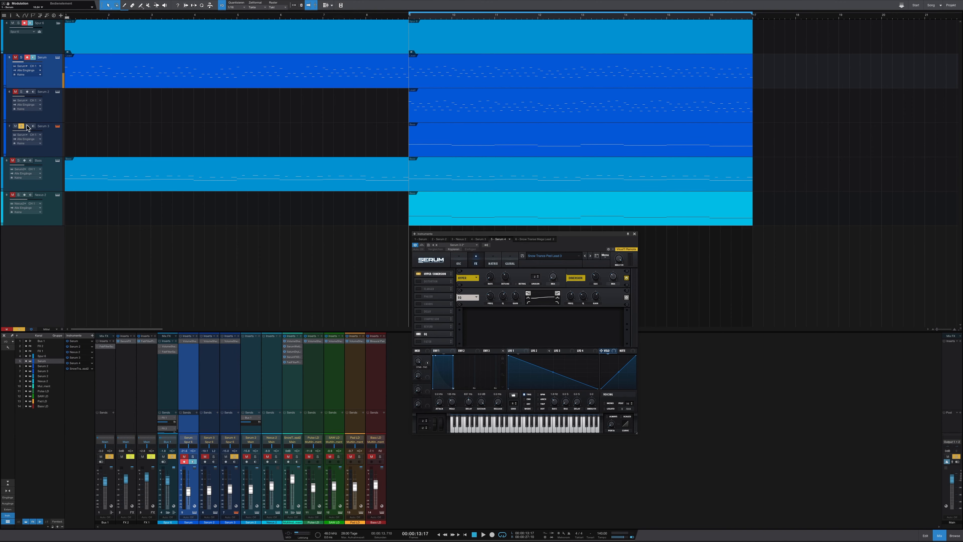
Open the Serum 3 part in the note editor, try its first note an octave higher and return it.
double_click(443, 154)
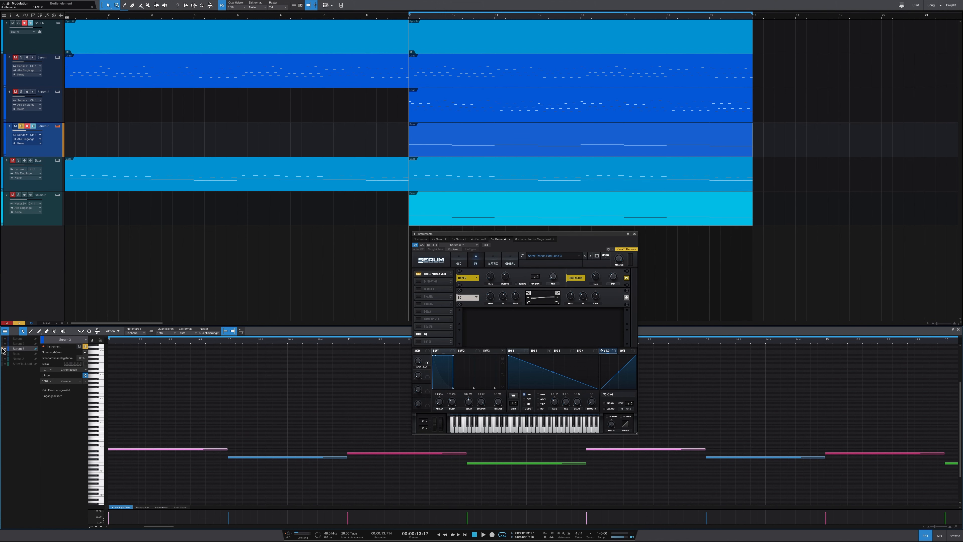
left_click(131, 448)
key("shift+Up")
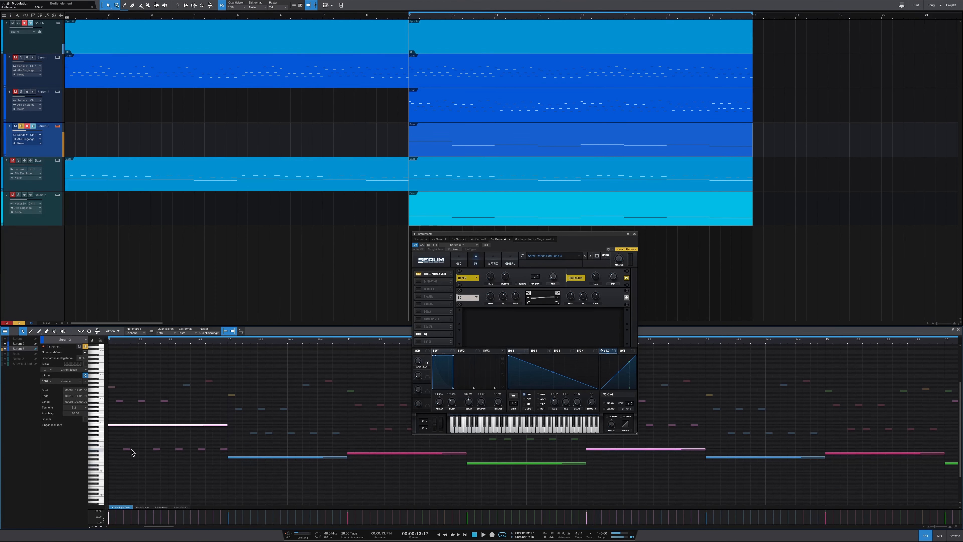
key("shift+Down")
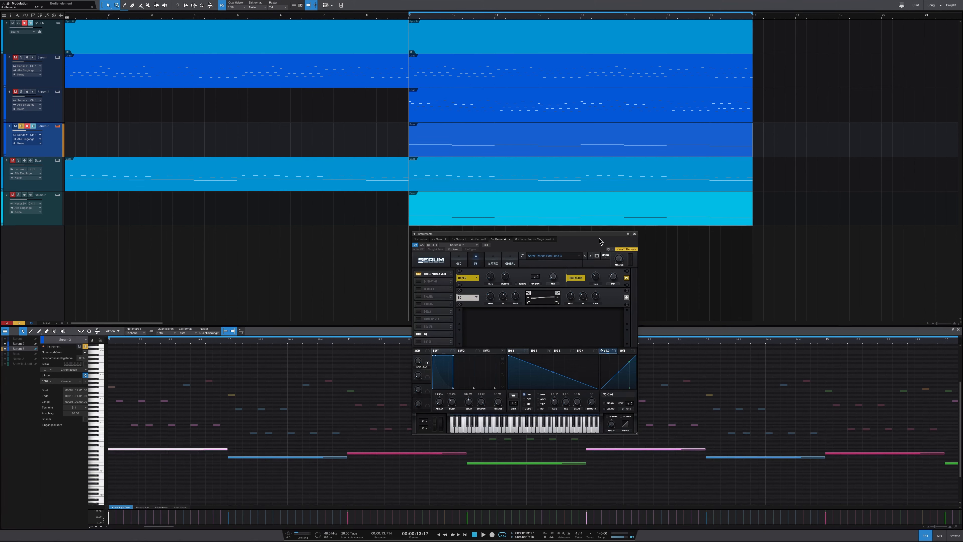
Close the instrument window and audition the soloed Serum 3 part from bar 9.
left_click(634, 234)
key("space")
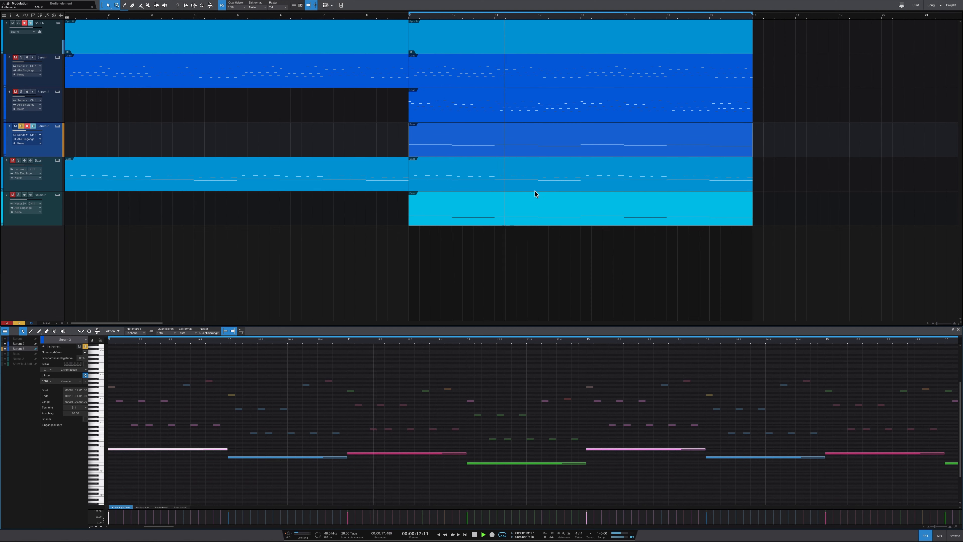
key("space")
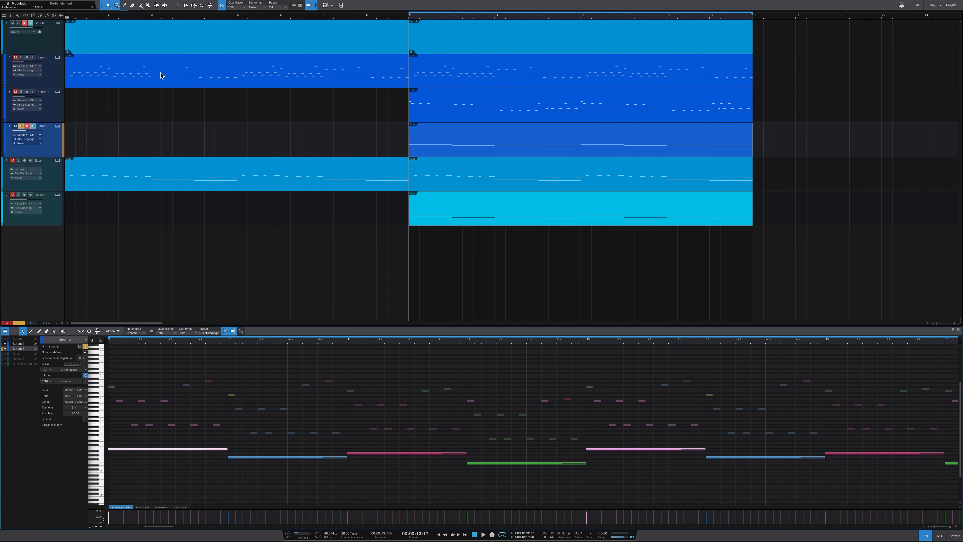
Unsolo Serum 3, unmute and solo the Bass track, and open the bass instrument editor.
left_click(20, 126)
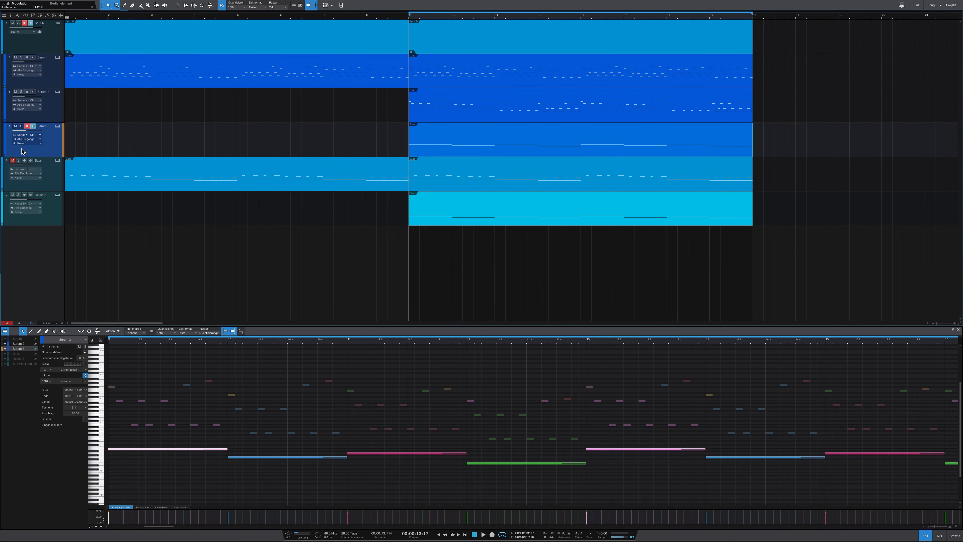
left_click(13, 160)
left_click(19, 161)
key("F11")
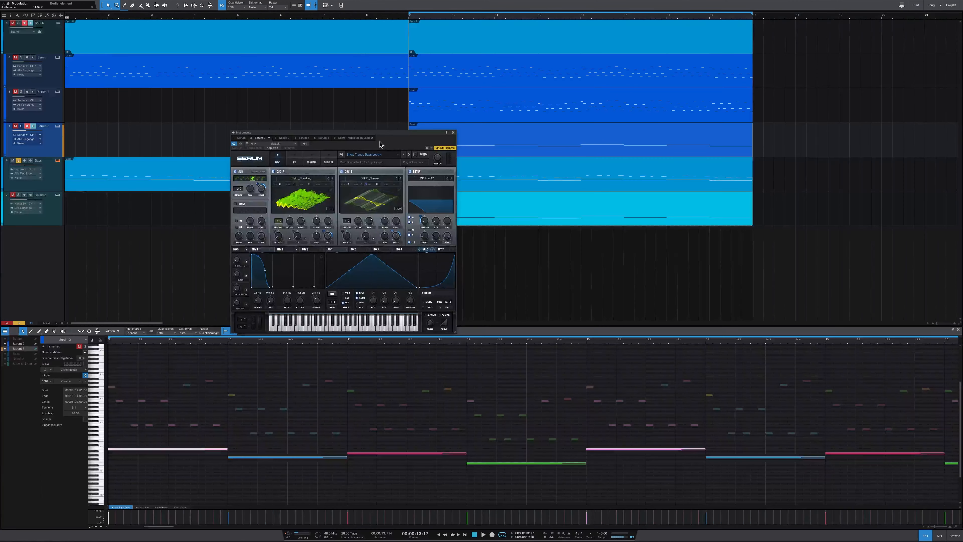
Move the bass instrument window clear of the tracks and audition the soloed bass from bar 9.
left_click_drag(397, 134, 621, 240)
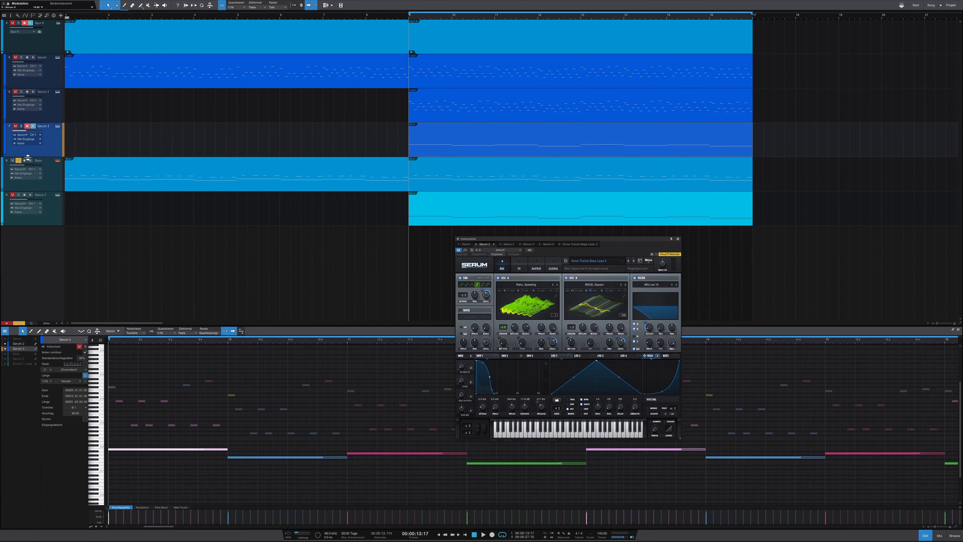
key("space")
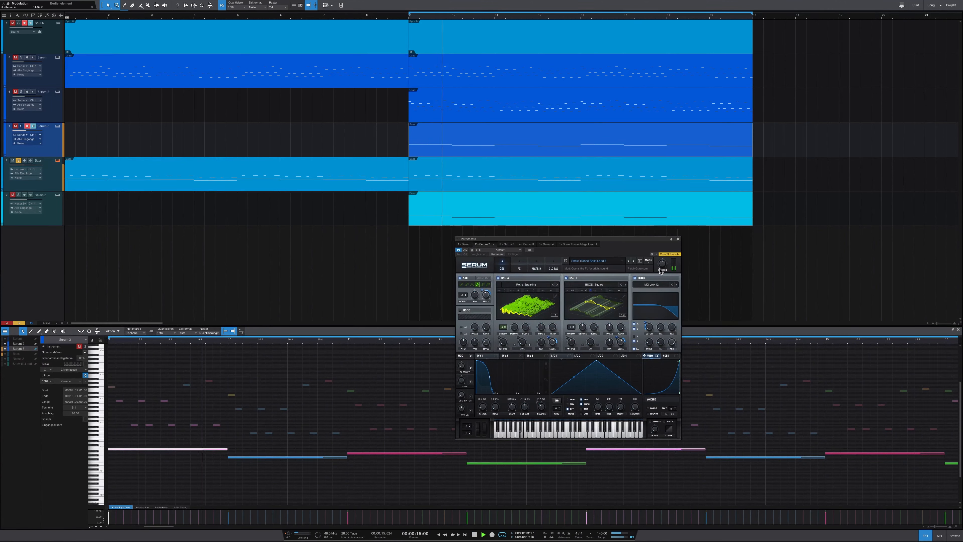
key("space")
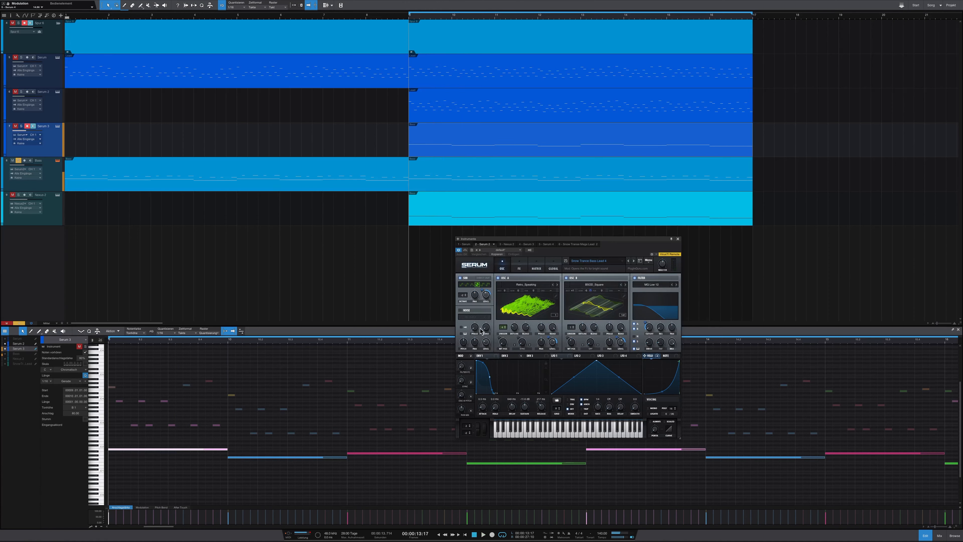
Audition the soloed bass with its sub oscillator switched off, and switch the sub oscillator back on.
left_click(460, 279)
key("space")
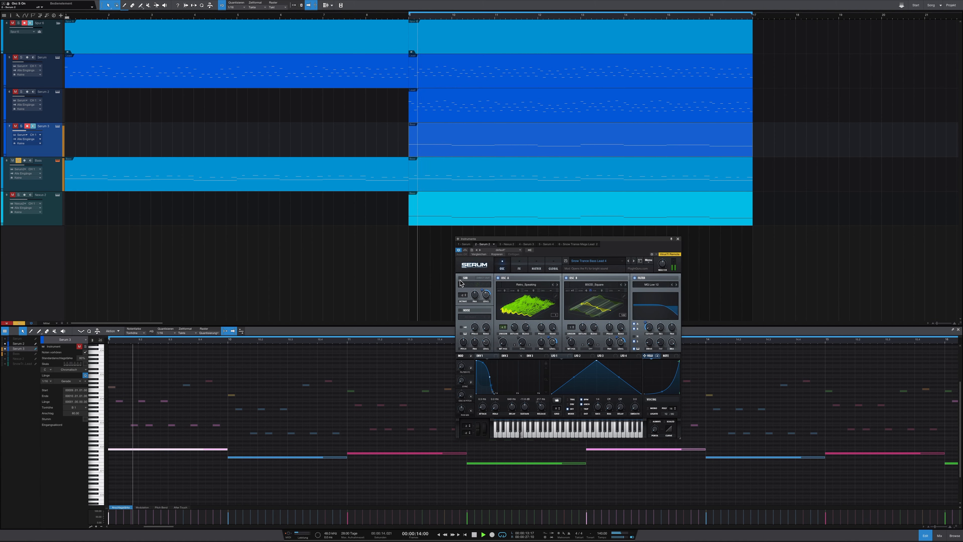
left_click(460, 279)
key("space")
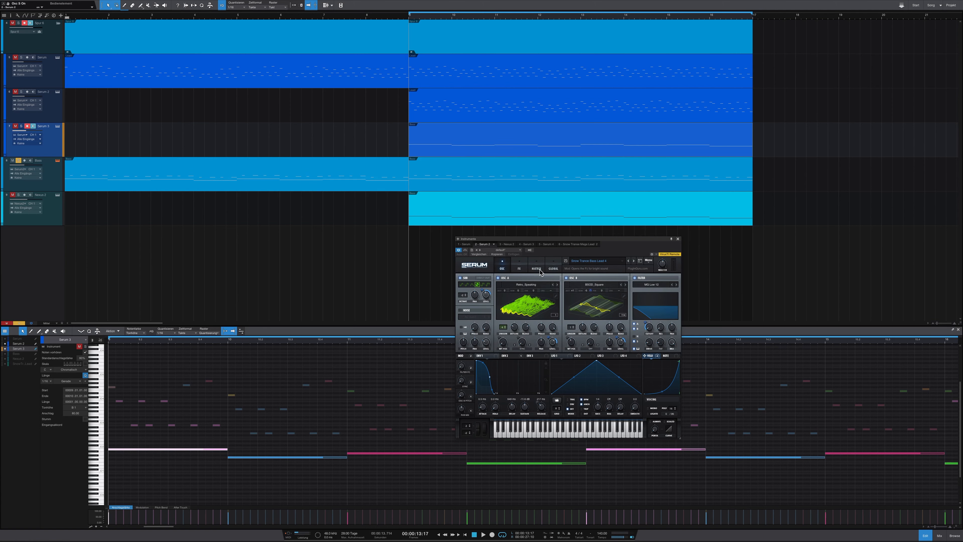
View the bass patch's effects, close the instrument window and bring up the mixer.
left_click(519, 269)
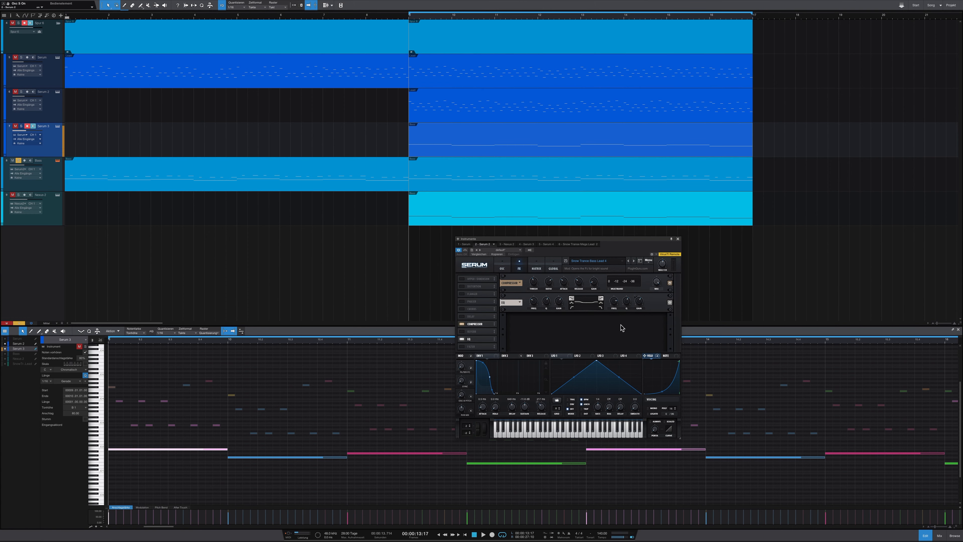
left_click(678, 240)
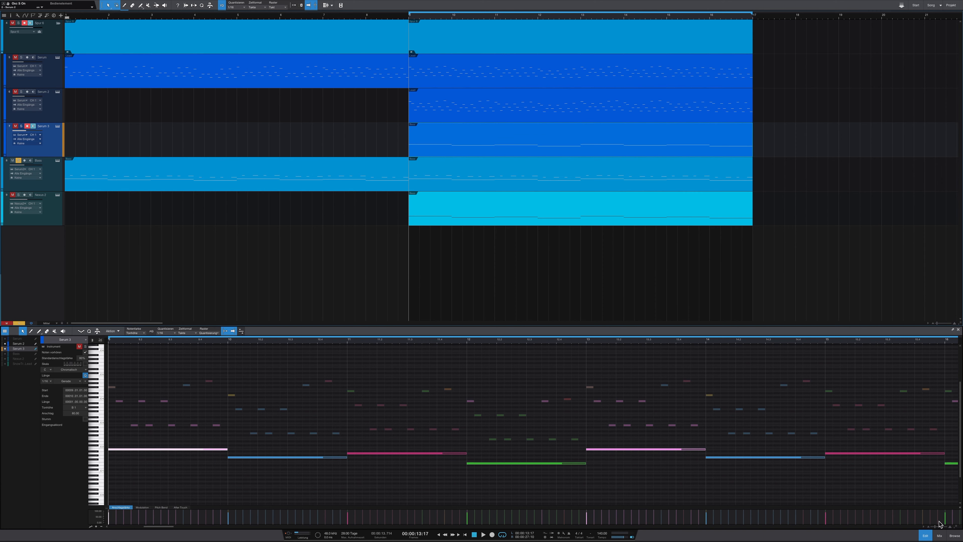
left_click(938, 537)
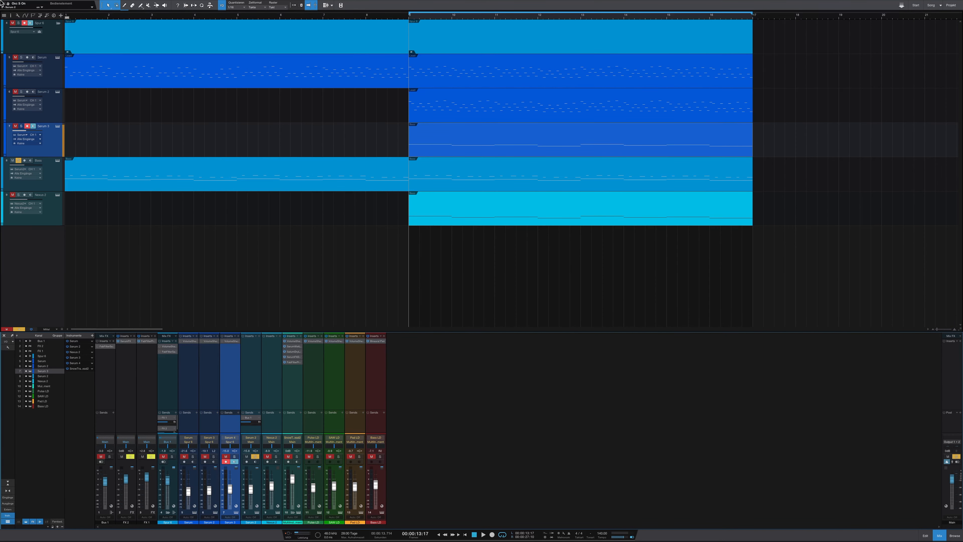
Solo the Serum track, open the VolumeShaper on the Serum 3 channel and move its window clear of the tracks and channels.
left_click(21, 57)
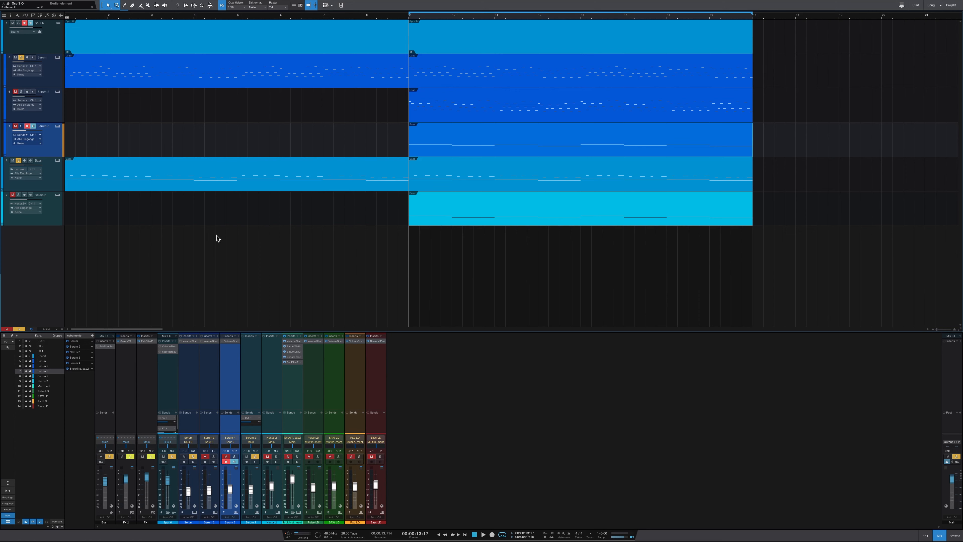
double_click(234, 343)
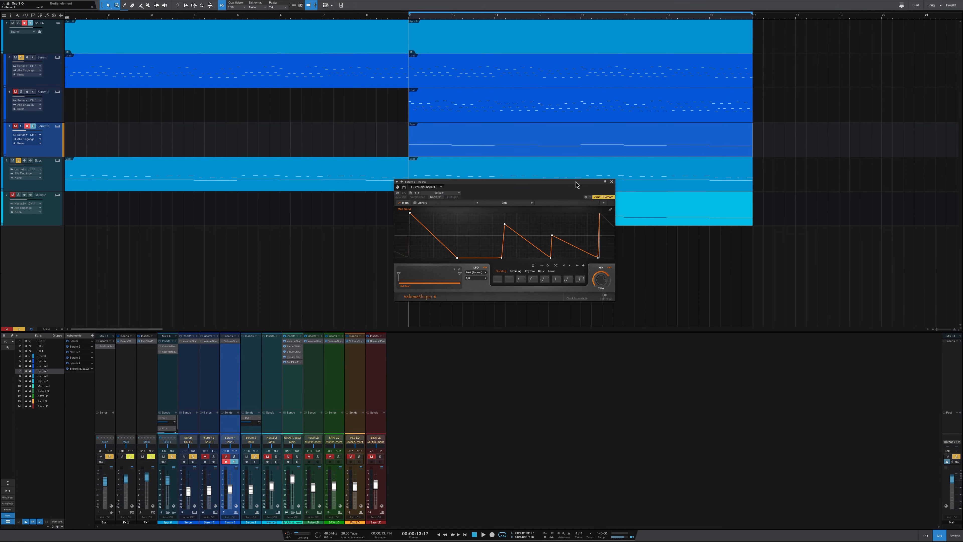
left_click_drag(567, 183, 719, 344)
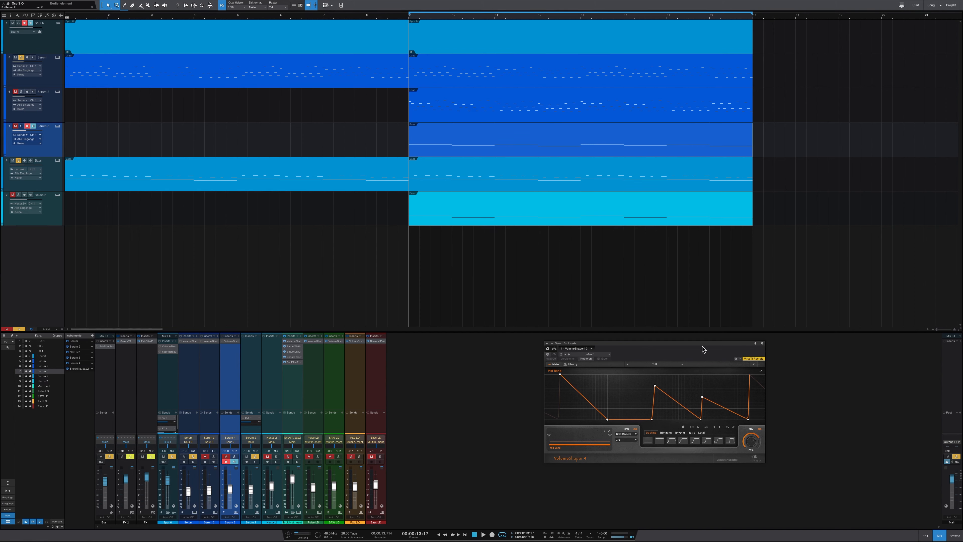
Bypass the VolumeShaper on the Serum 3 channel and audition the soloed Serum and Bass tracks from bar 9.
left_click(547, 354)
key("space")
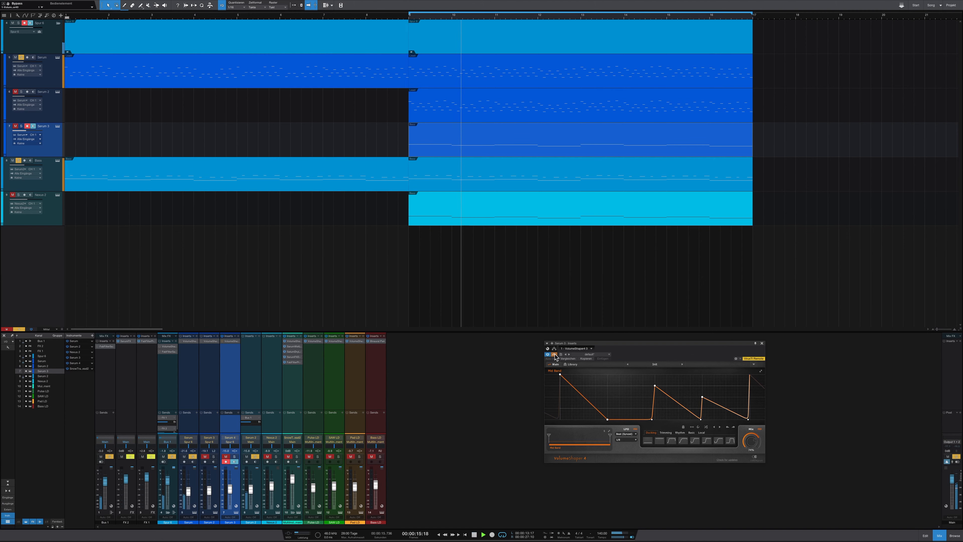
key("space")
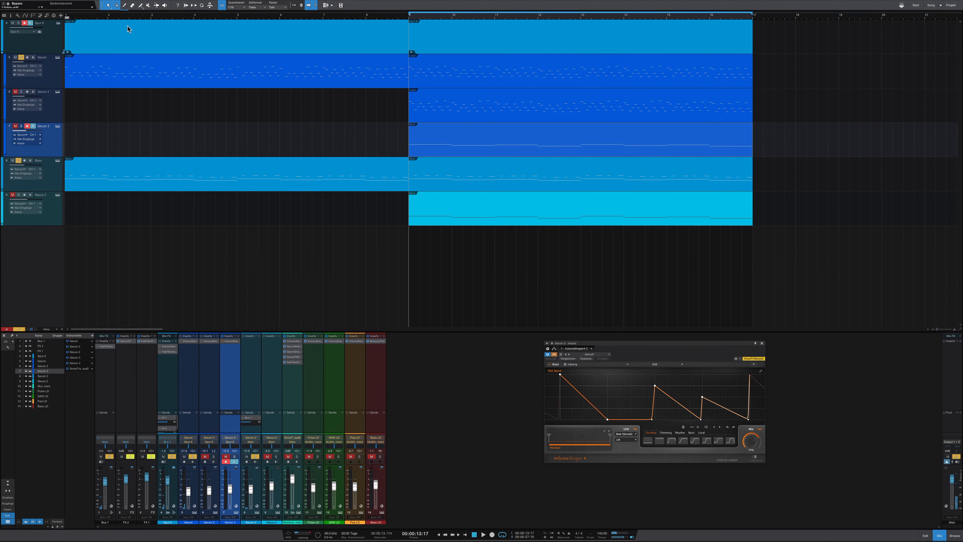
Unsolo the Bass track and open the VolumeShaper on the Serum channel.
left_click(12, 160)
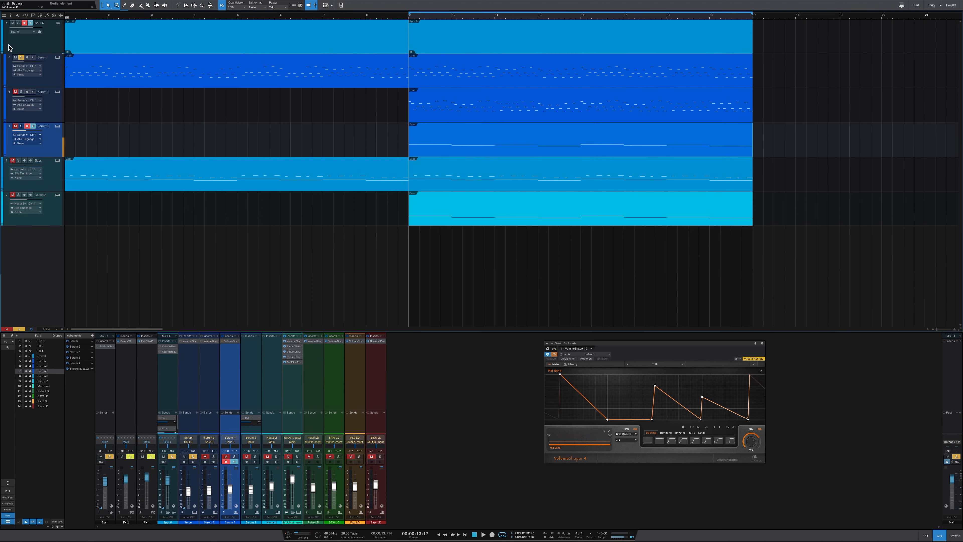
left_click(172, 389)
left_click(182, 359)
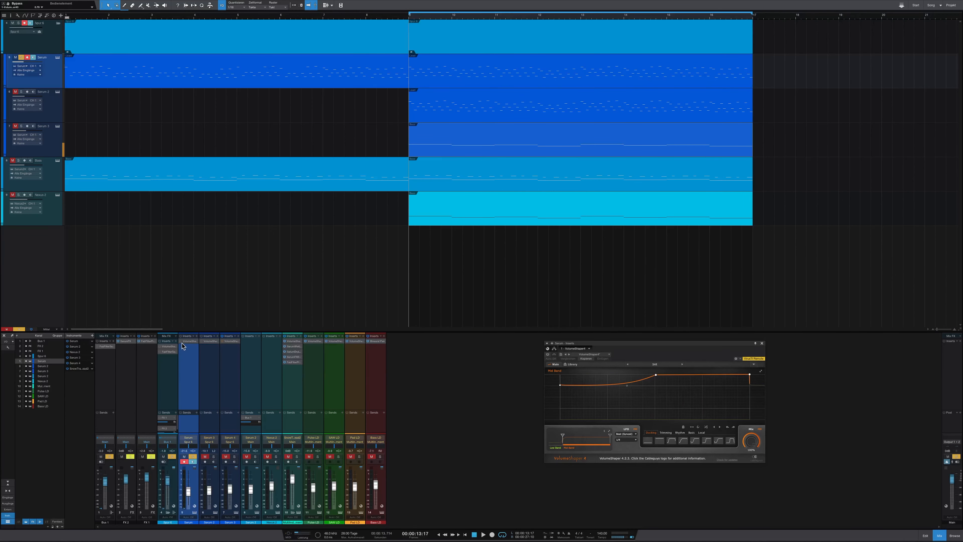
left_click(188, 343)
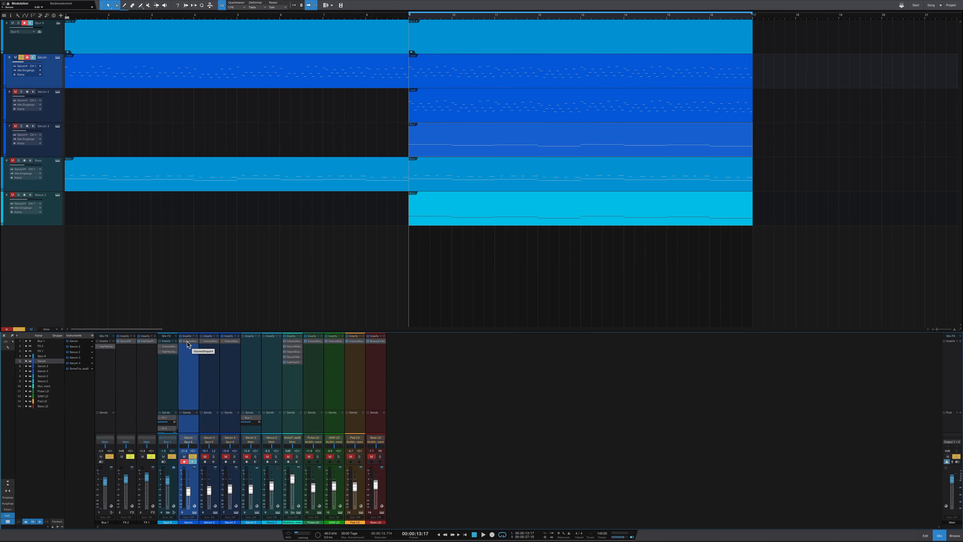
left_click(187, 343)
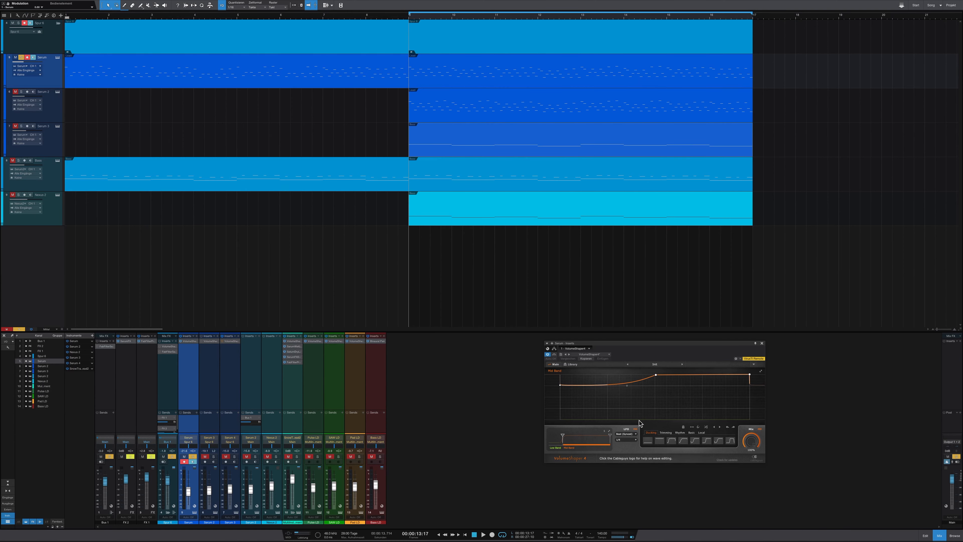
Examine the low band and its split point in Serum's VolumeShaper, and return to the mid band.
left_click(556, 442)
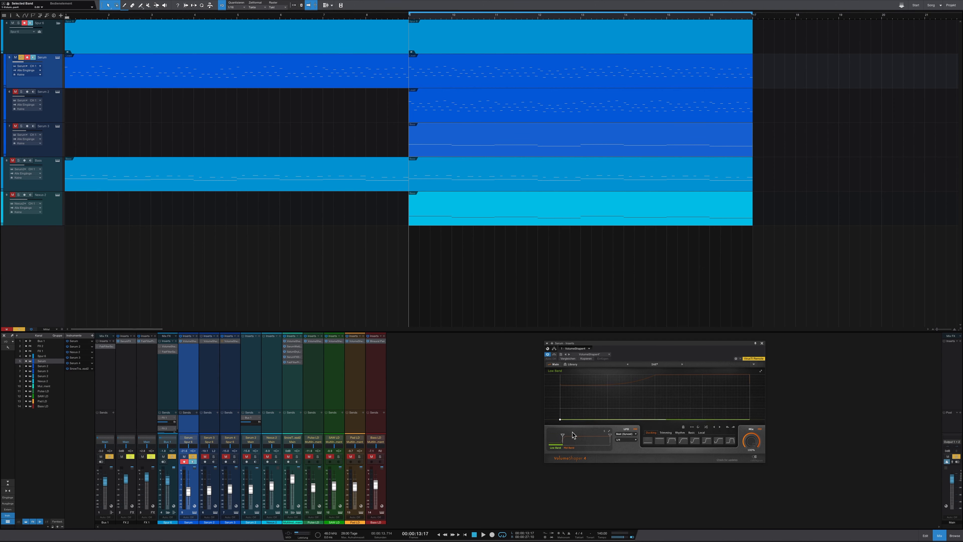
left_click_drag(563, 436, 562, 437)
left_click(576, 438)
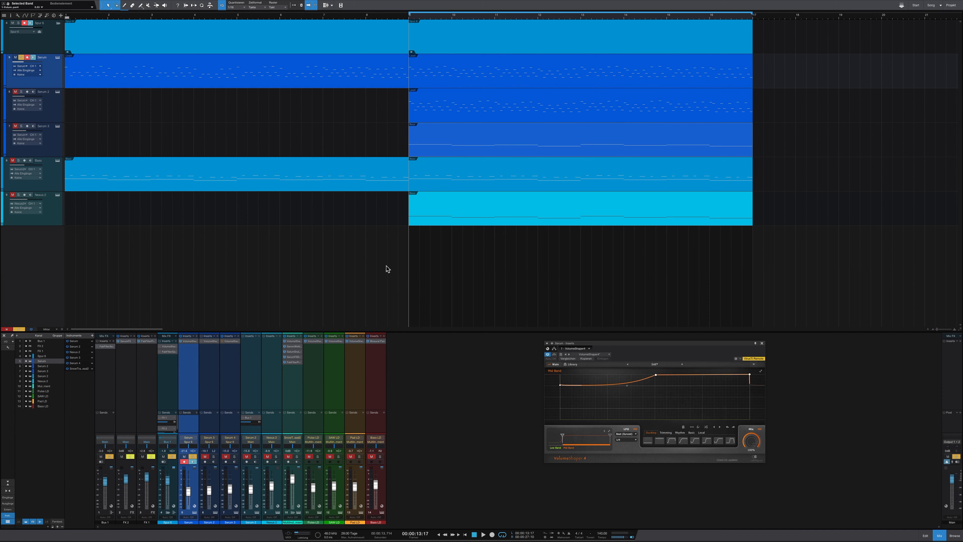
Audition the soloed Serum part from bar 9, comparing it with its VolumeShaper bypassed and active.
key("space")
left_click(554, 354)
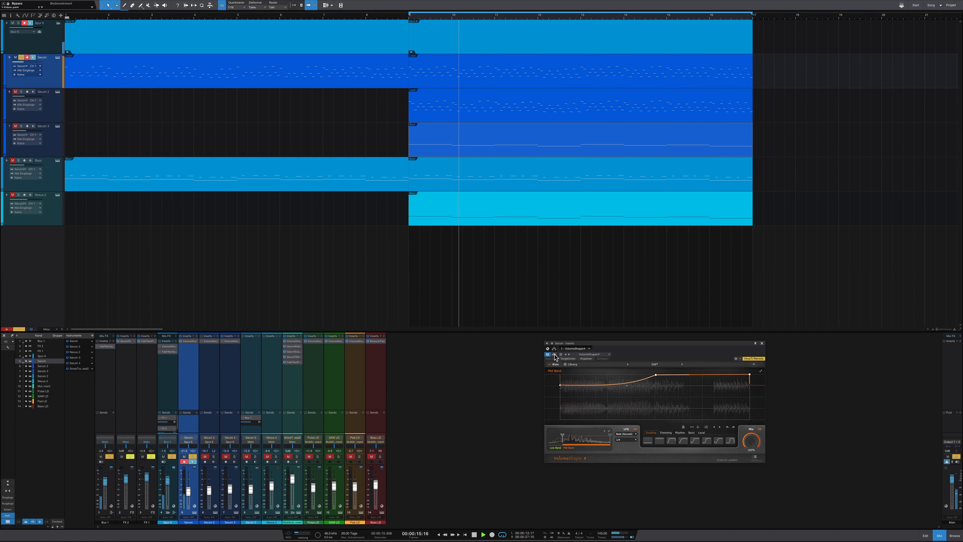
left_click(554, 354)
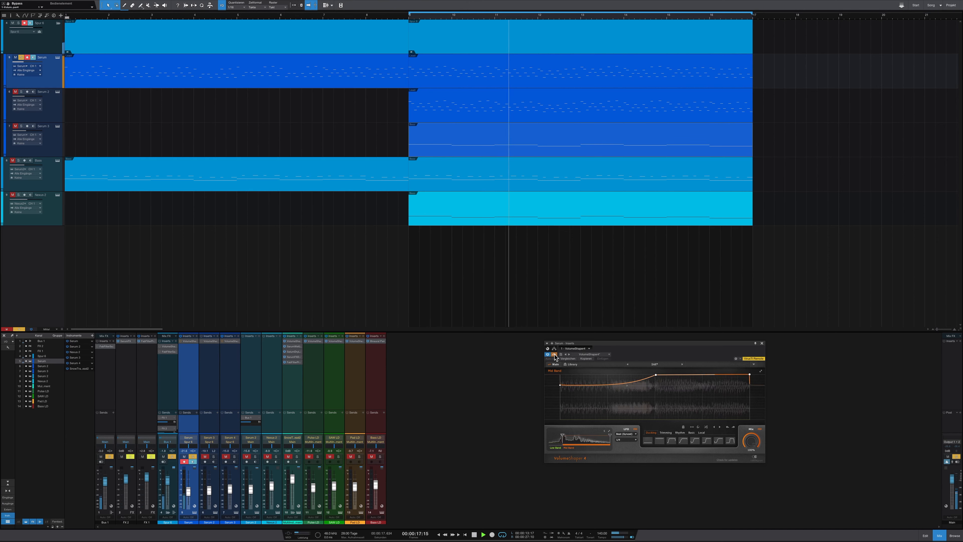
left_click(554, 354)
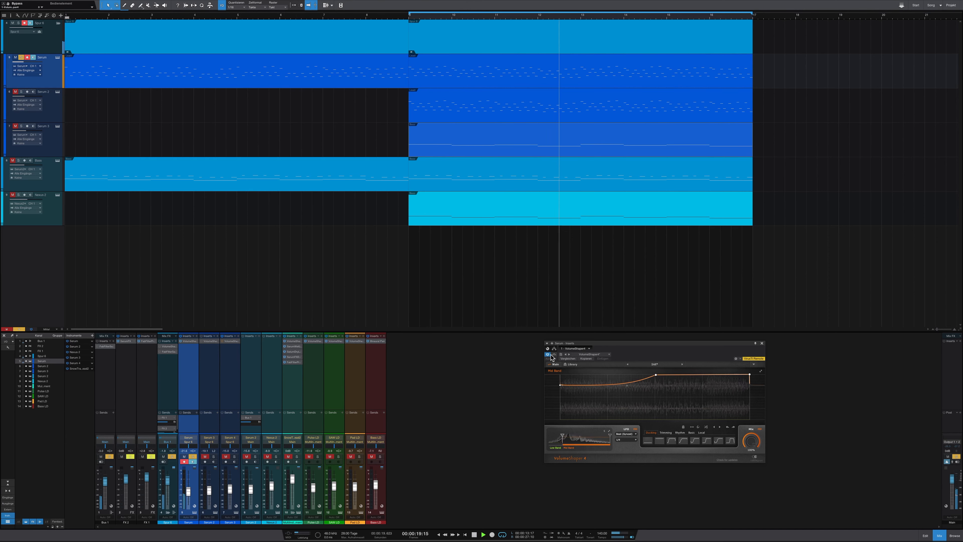
key("space")
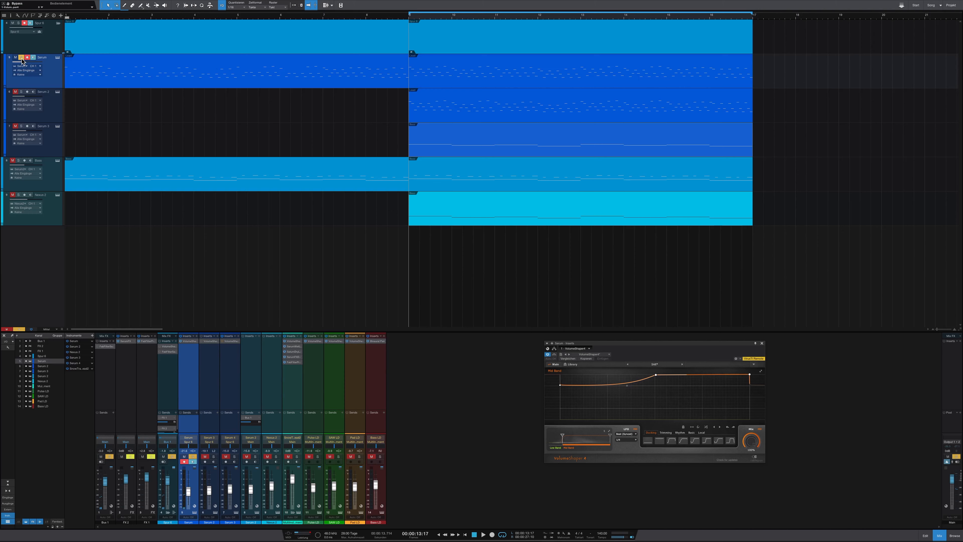
Unsolo Serum, solo Serum 2 and open the VolumeShaper on the Serum 2 channel.
left_click(21, 58)
left_click(21, 92)
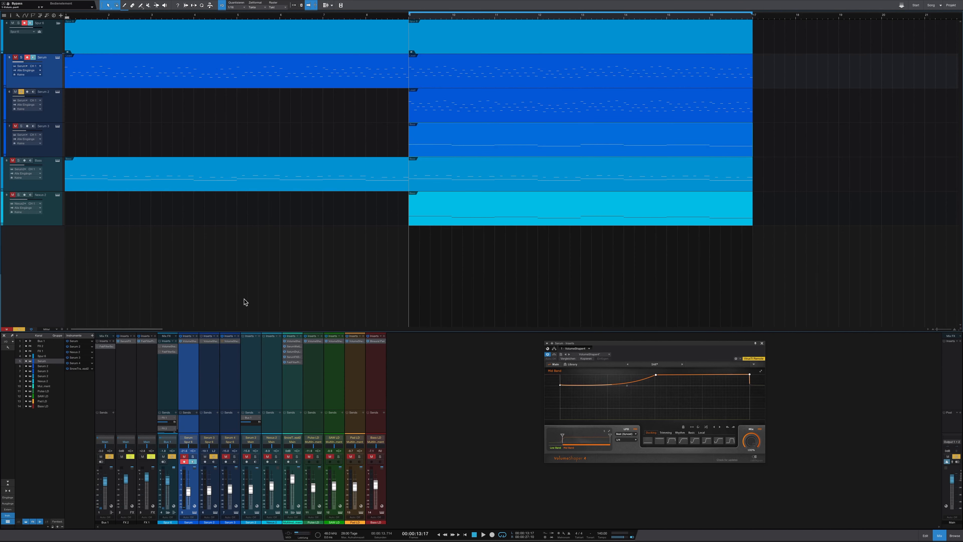
left_click(210, 344)
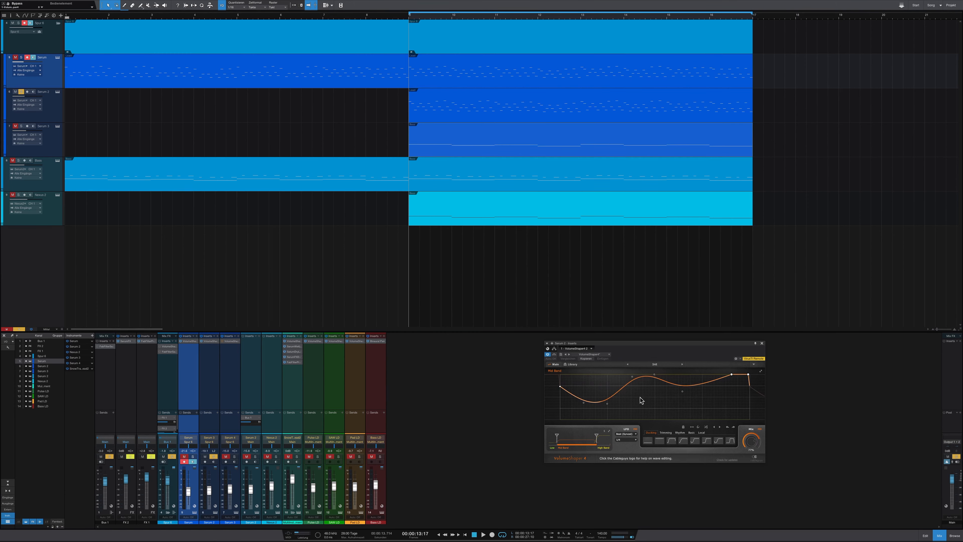
Bypass Serum 2's VolumeShaper and examine its low, mid and high bands in turn.
left_click(554, 354)
left_click(554, 444)
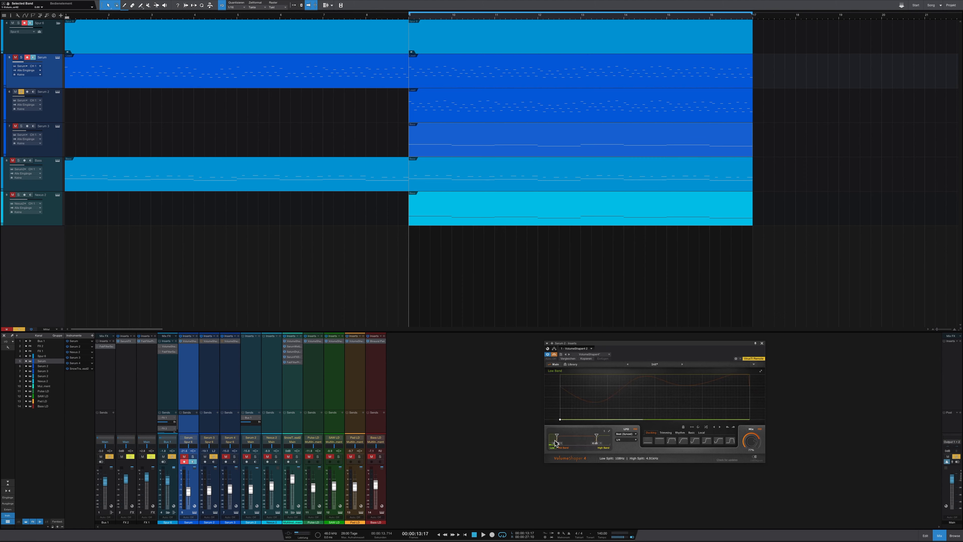
left_click(581, 444)
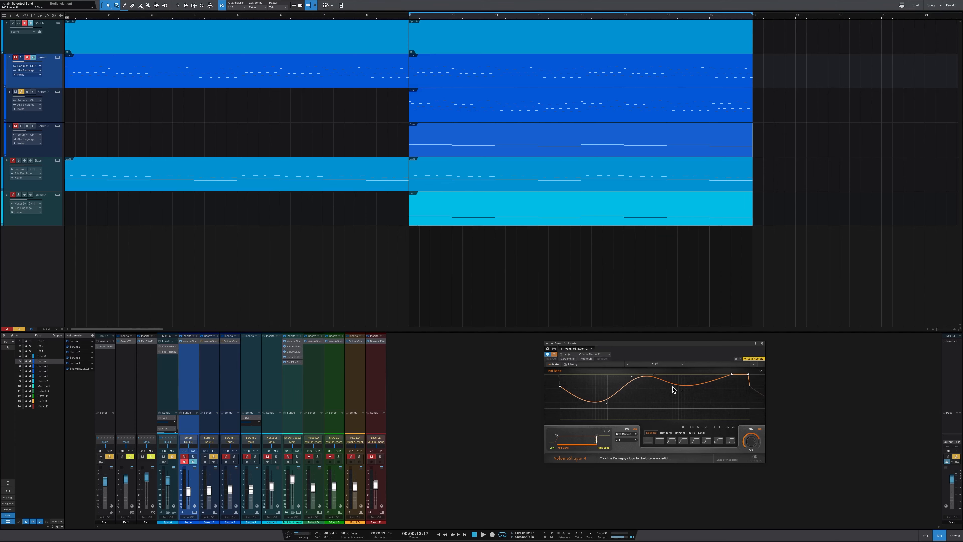
left_click(601, 438)
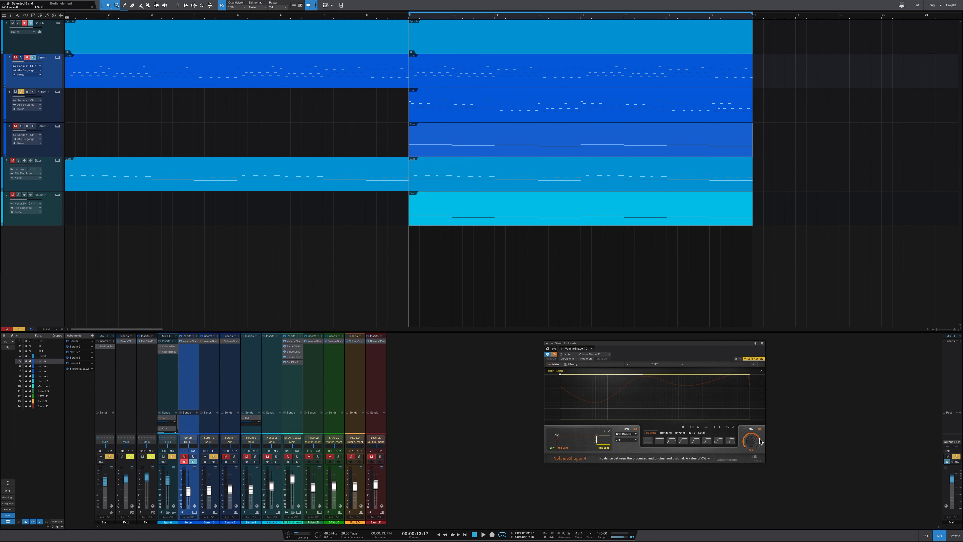
Audition the soloed Serum 2 part from bar 9, comparing it with its VolumeShaper bypassed and active.
key("space")
left_click(555, 354)
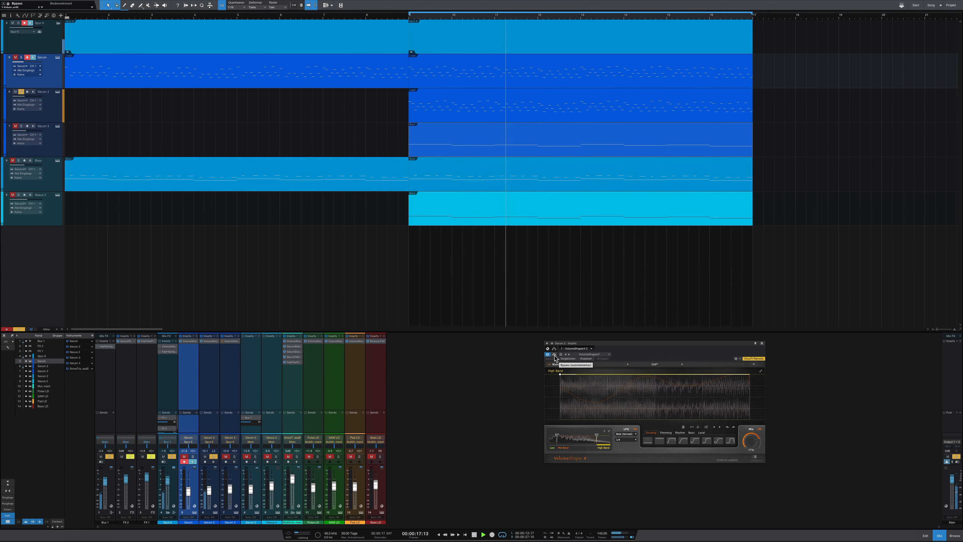
left_click(554, 355)
left_click(554, 354)
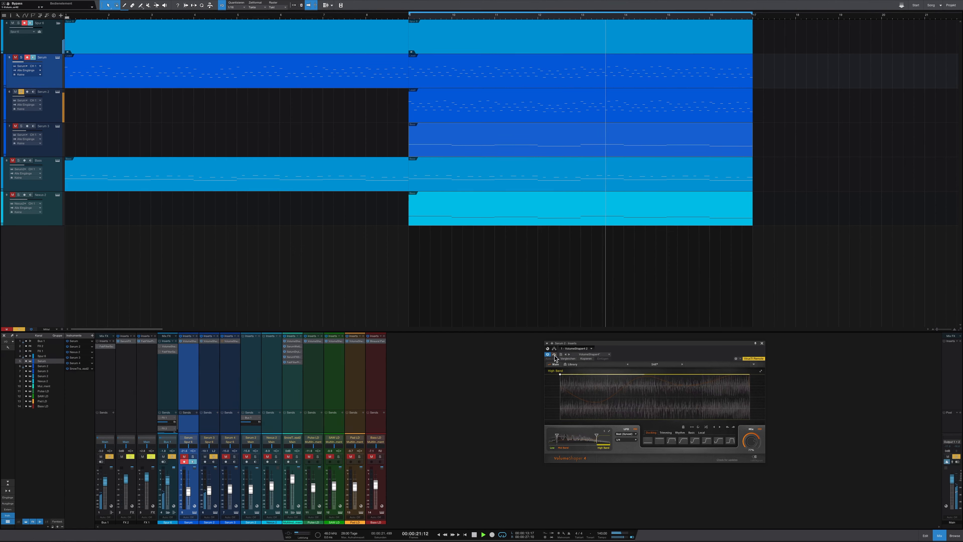
key("space")
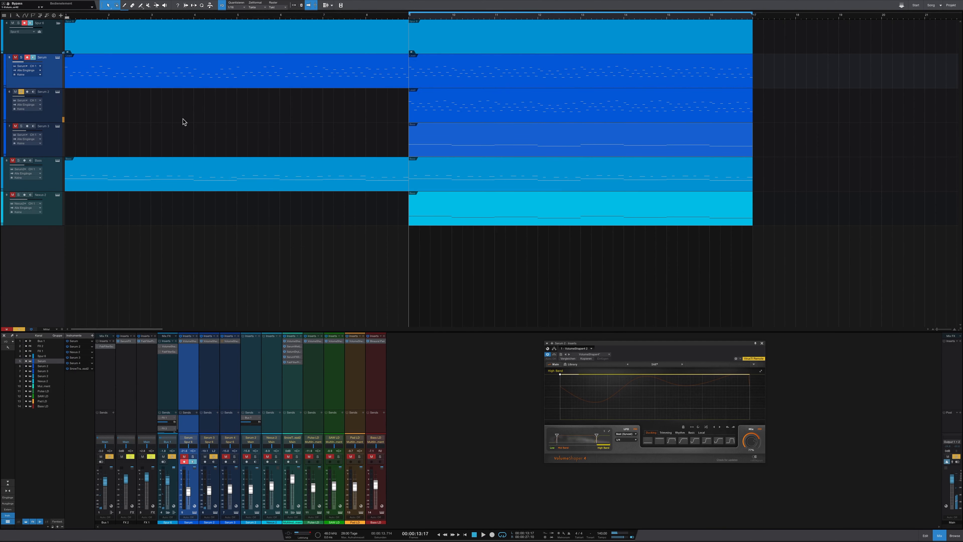
Solo Serum 3, unsolo Serum 2 and open the VolumeShaper on the Serum 3 channel.
left_click(21, 126)
left_click(21, 92)
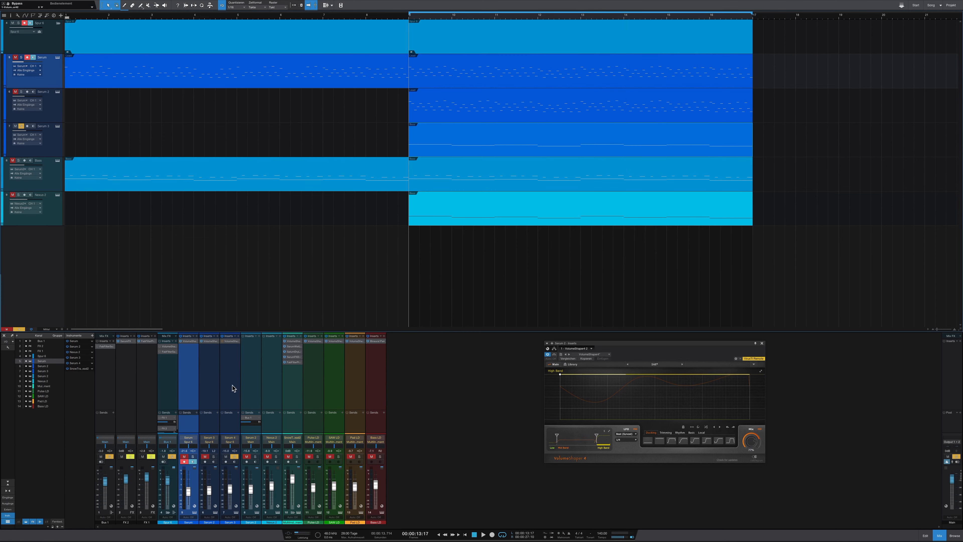
left_click(230, 341)
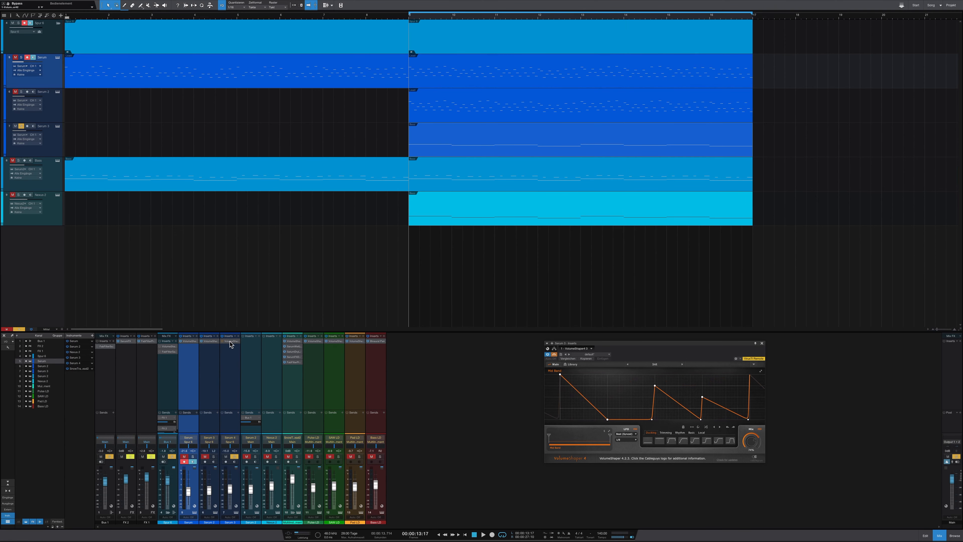
Audition Serum 3 from bar 9 with its VolumeShaper bypassed, reactivate the effect and audition the part again.
key("space")
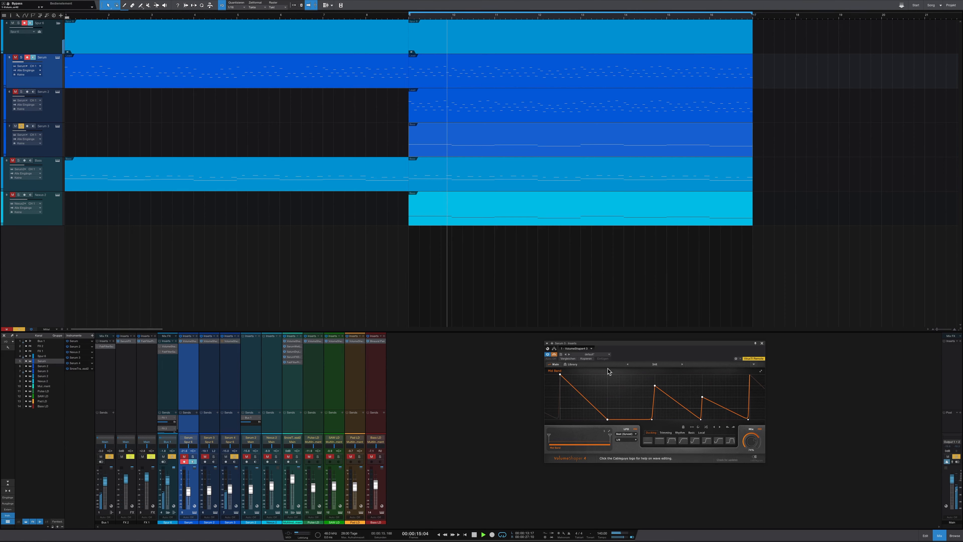
key("space")
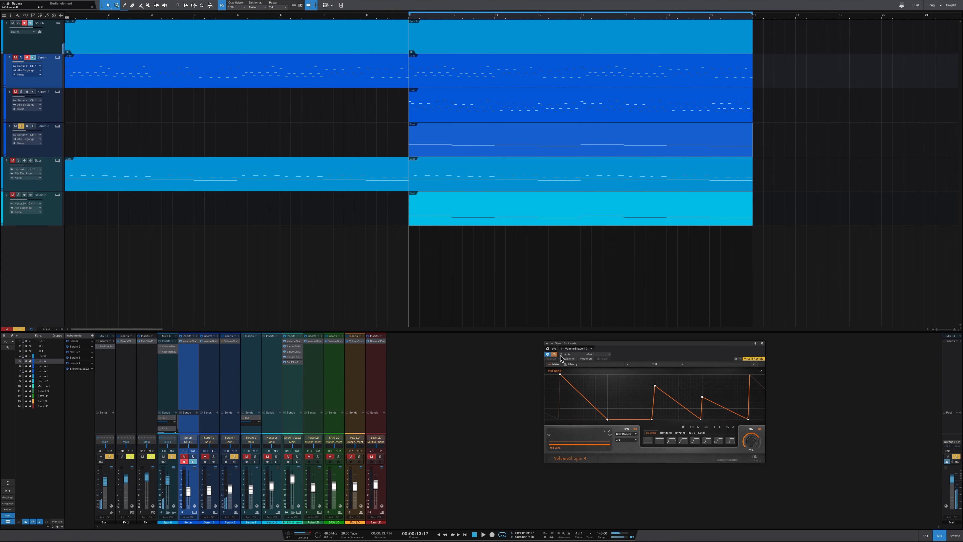
left_click(554, 355)
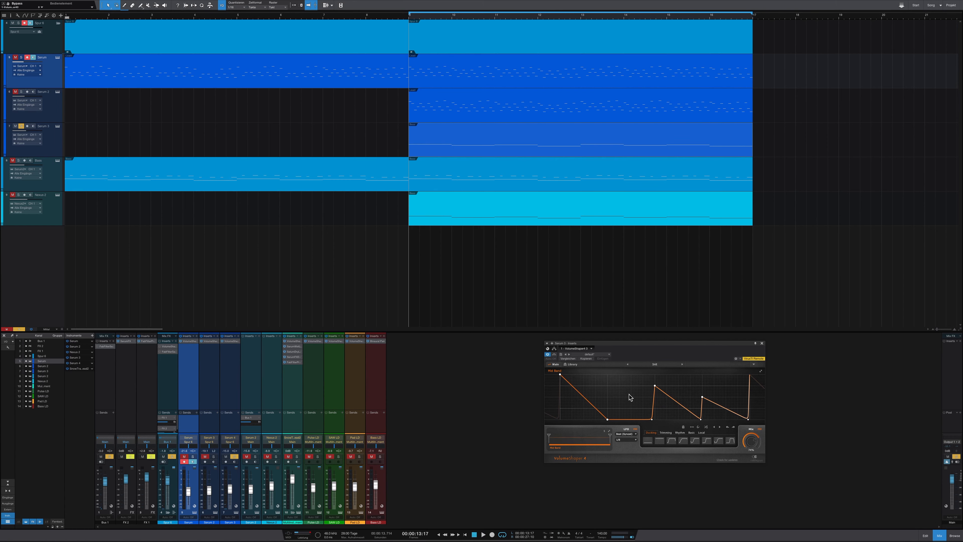
key("space")
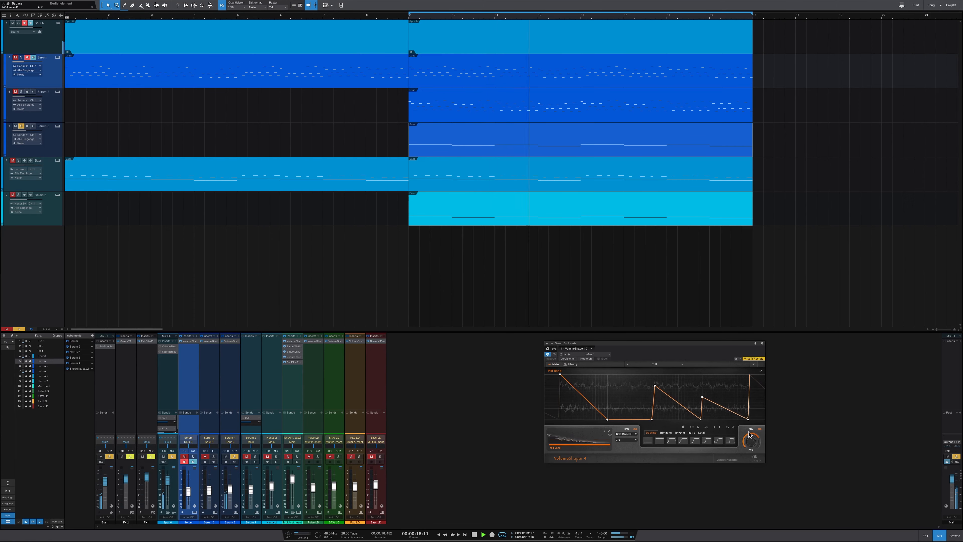
key("space")
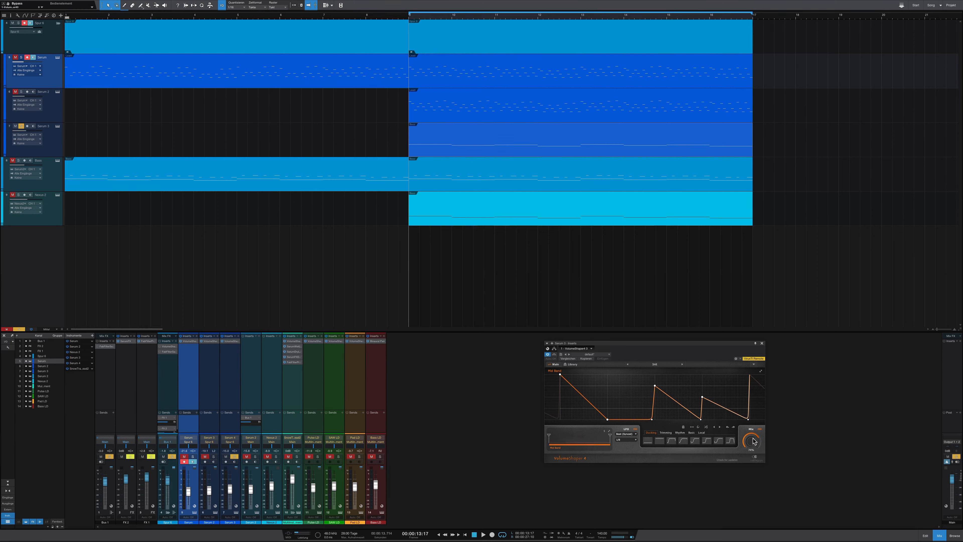
Play Serum 3 from bar 9 and solo Serum 2 and Serum along with it to audition the layered parts.
key("space")
left_click(204, 457)
left_click(213, 456)
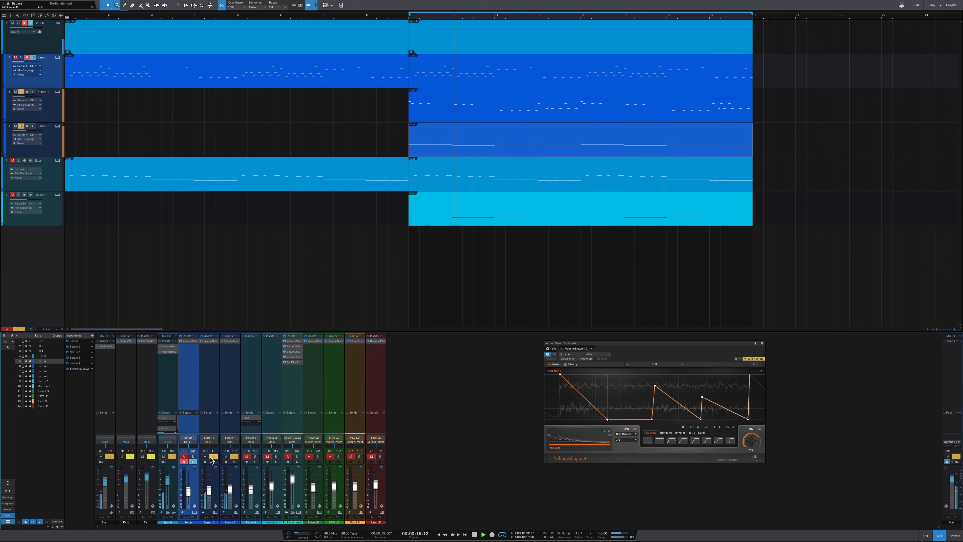
left_click(184, 457)
left_click(192, 456)
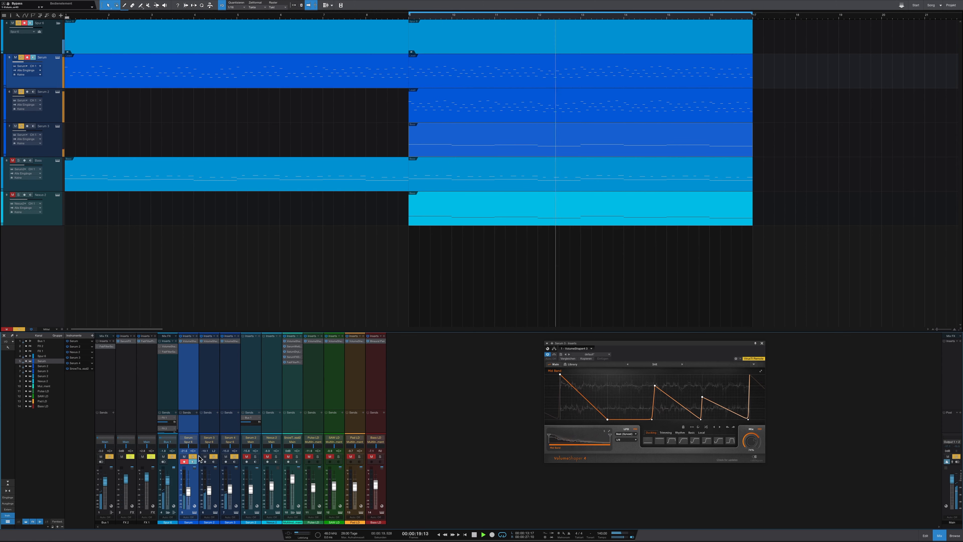
key("space")
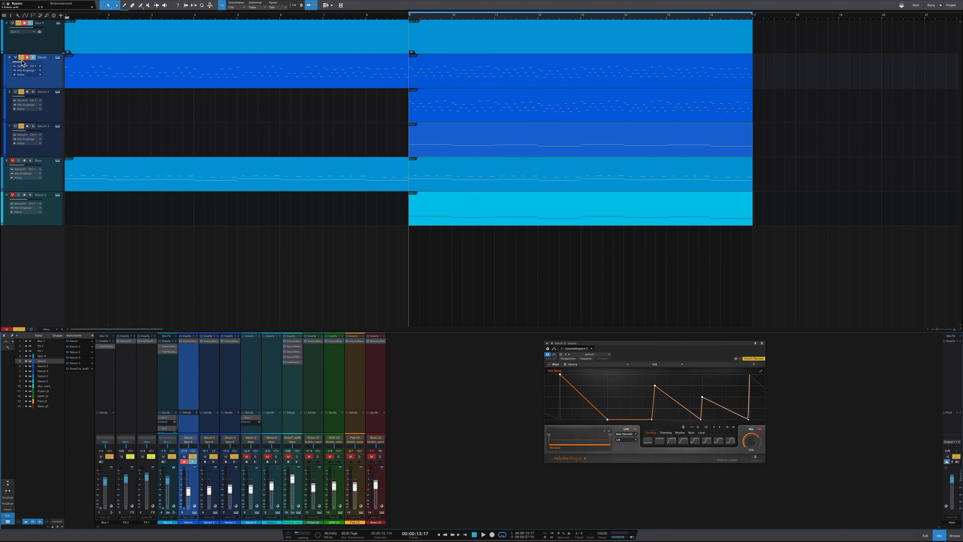
Clear all solos, solo the Bass track and audition it from bar 9 with its channel selected in the mixer.
left_click(19, 329)
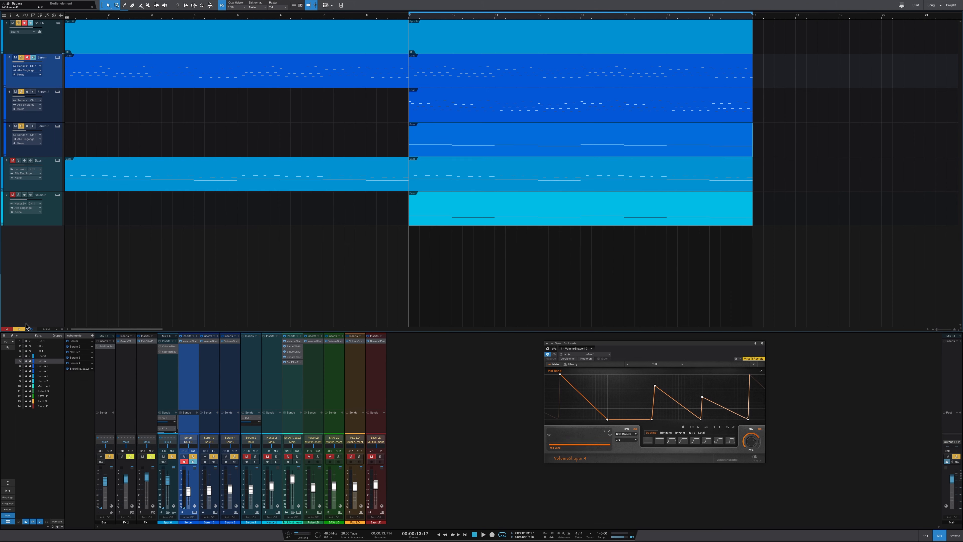
left_click(18, 160)
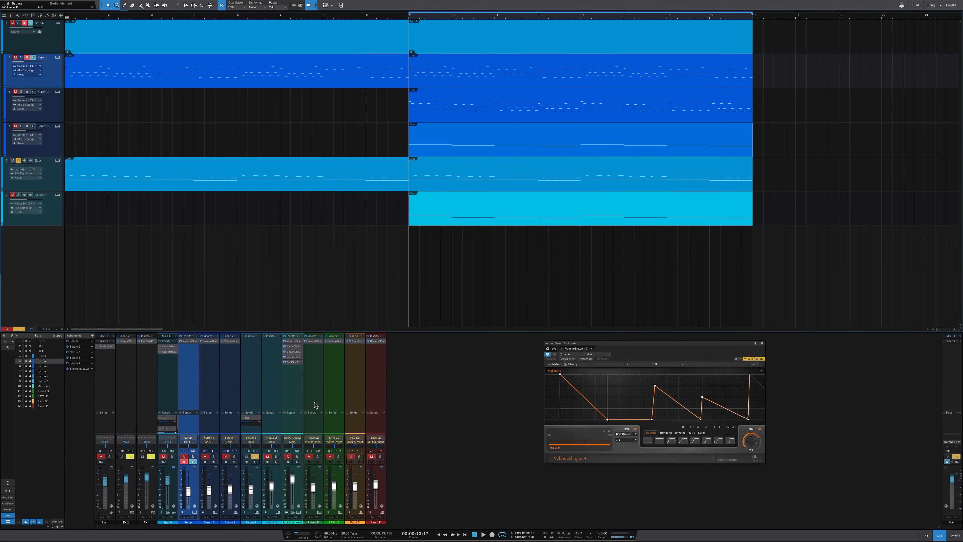
left_click(246, 347)
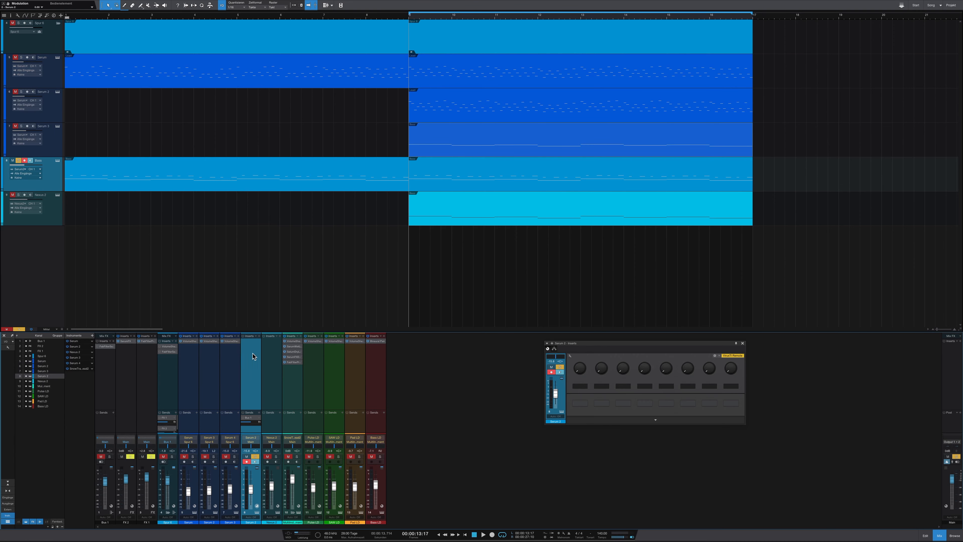
key("space")
key("space")
Open the Bass part at bar 9 in the note editor and play it with Serum 3, Serum 2 and Serum also soloed.
double_click(438, 187)
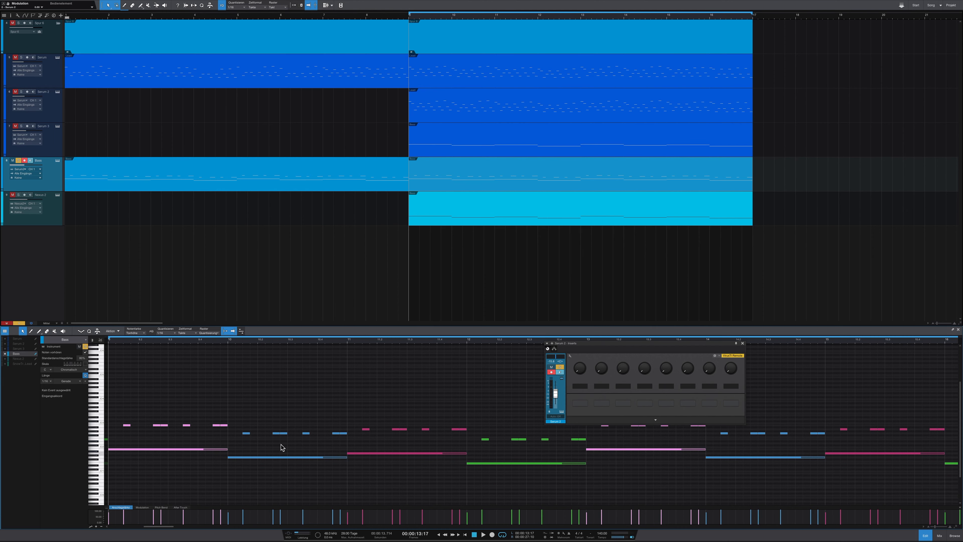
key("space")
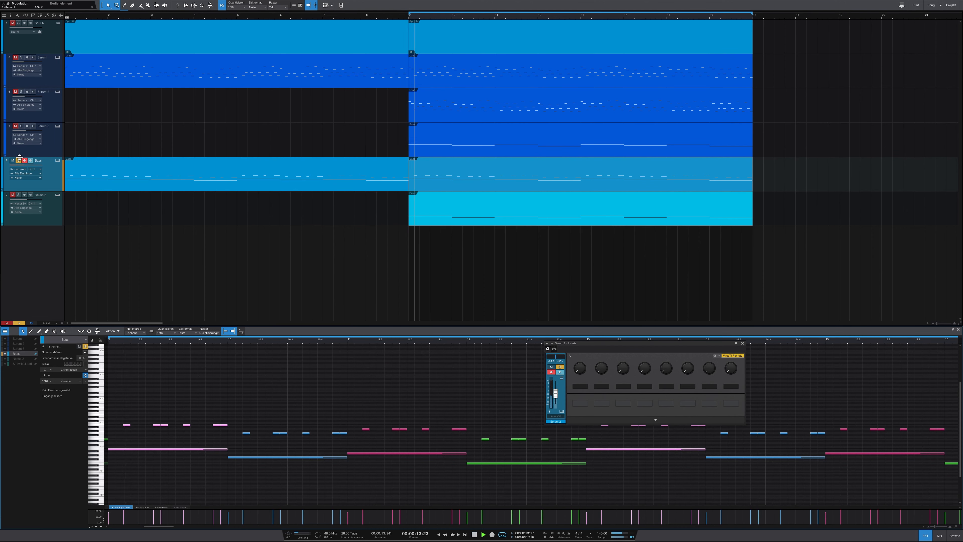
left_click(21, 127)
left_click(21, 91)
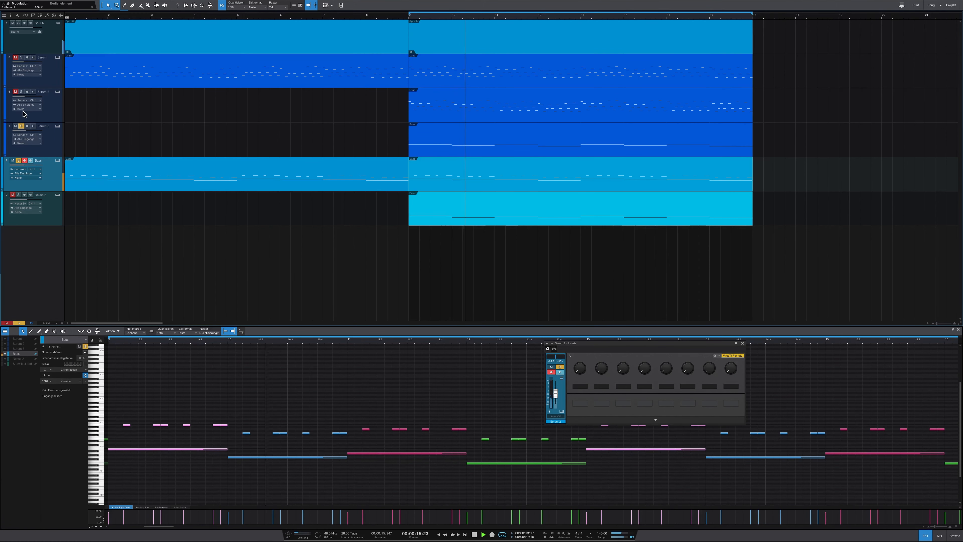
left_click(21, 57)
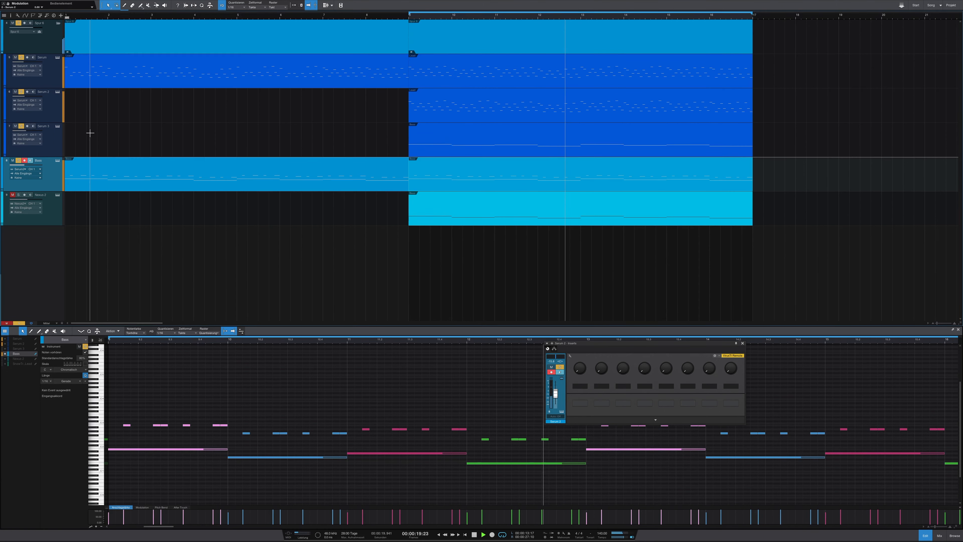
key("space")
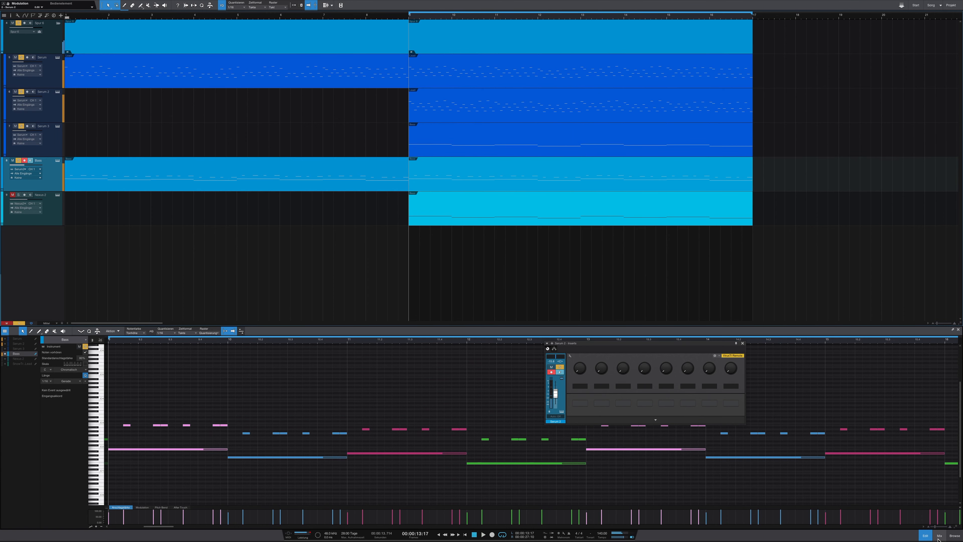
Return to the mixer, switch on the bass channel's send to Bus 1 and activate FabFilter Saturn on Bus 1.
left_click(939, 535)
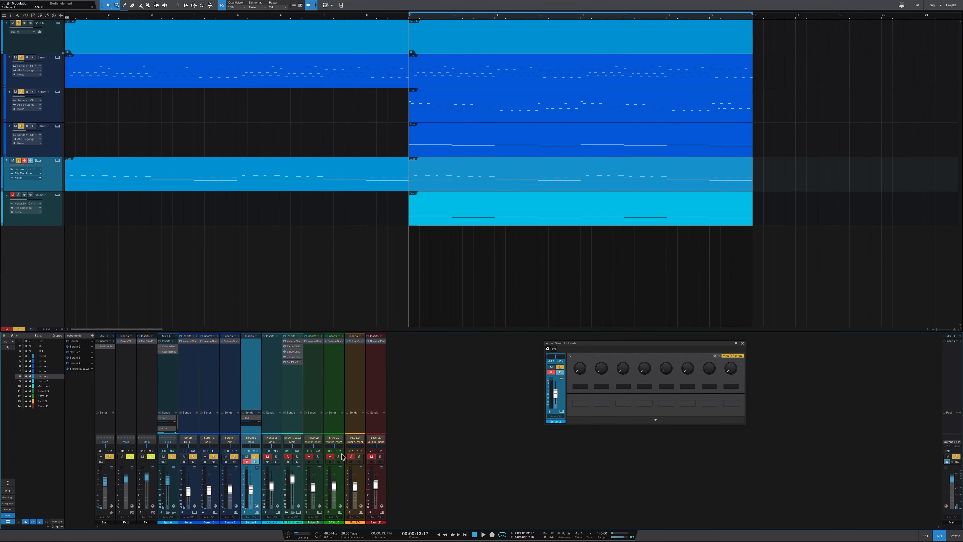
left_click(243, 418)
left_click(106, 388)
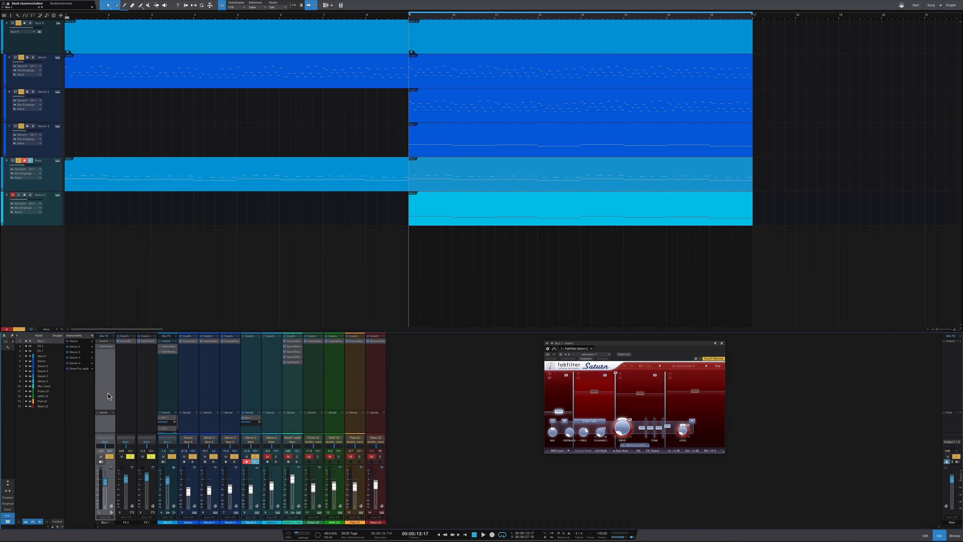
left_click(254, 399)
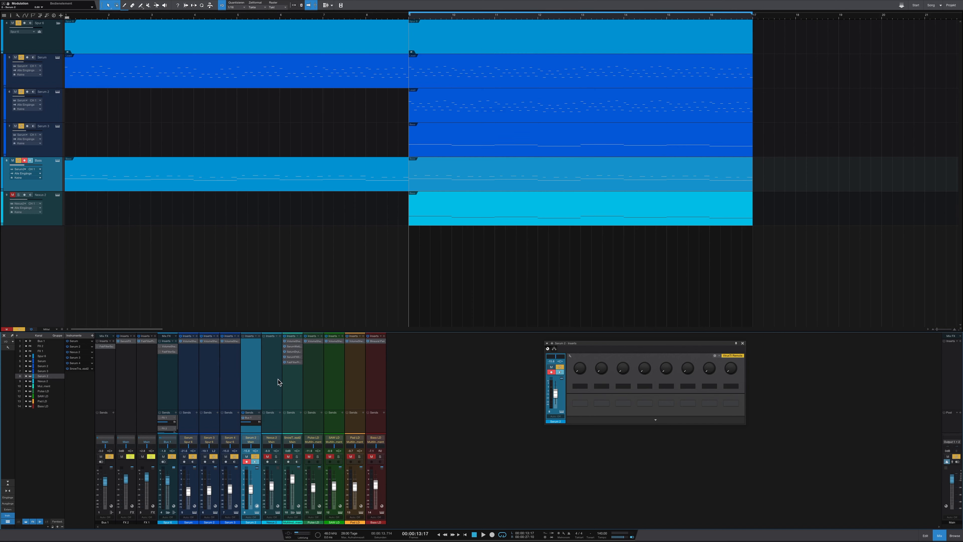
left_click(105, 379)
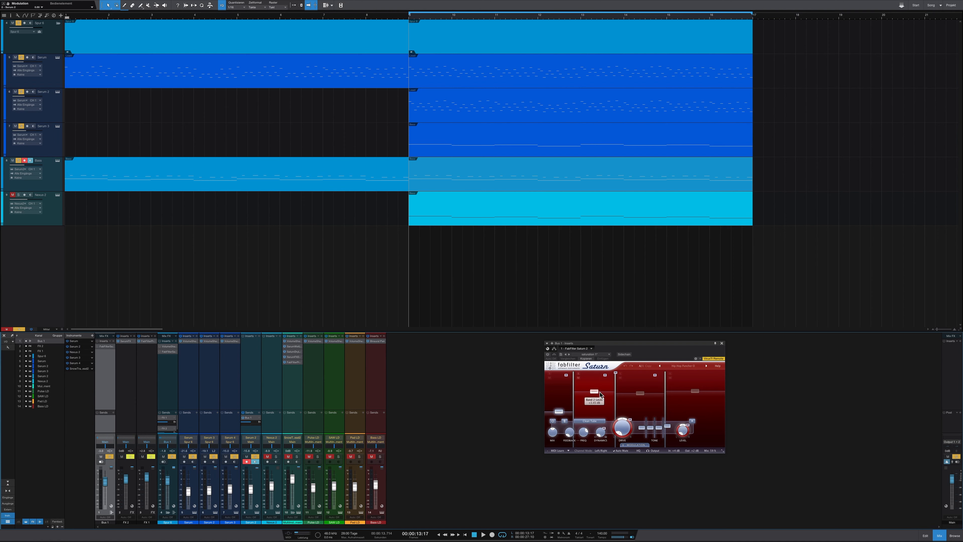
left_click(97, 346)
Select the three Serum channels, then open and activate the VolumeShaper on the bus they are routed to.
left_click(225, 387)
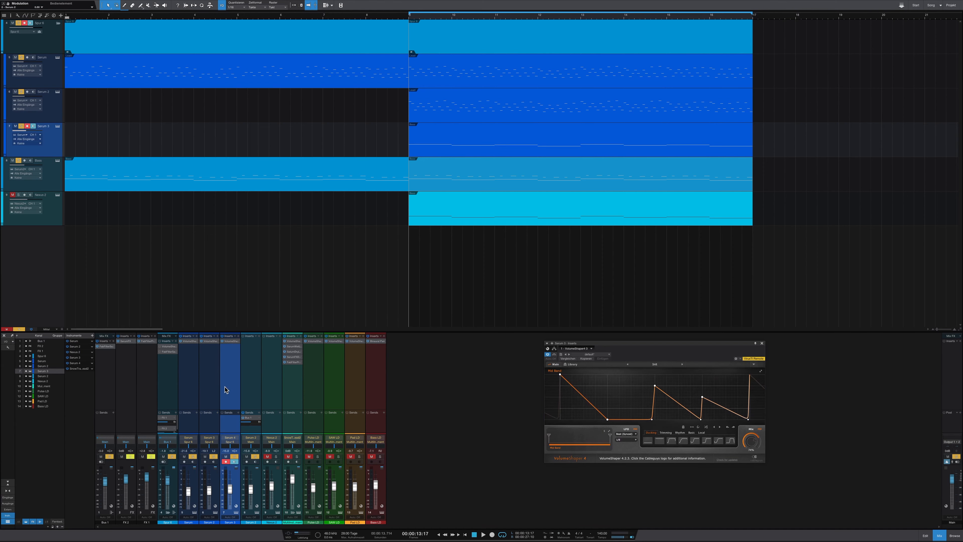
left_click(191, 387, "shift")
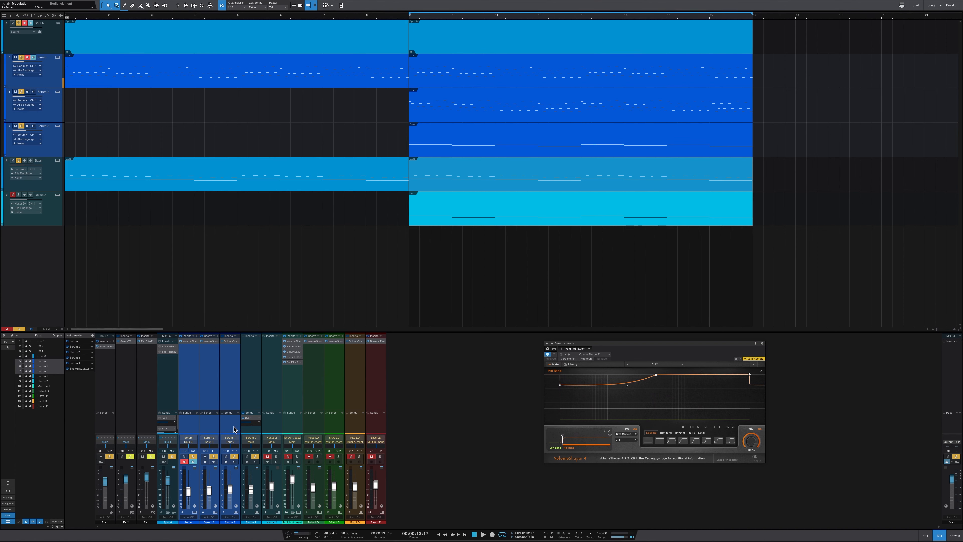
left_click(168, 385)
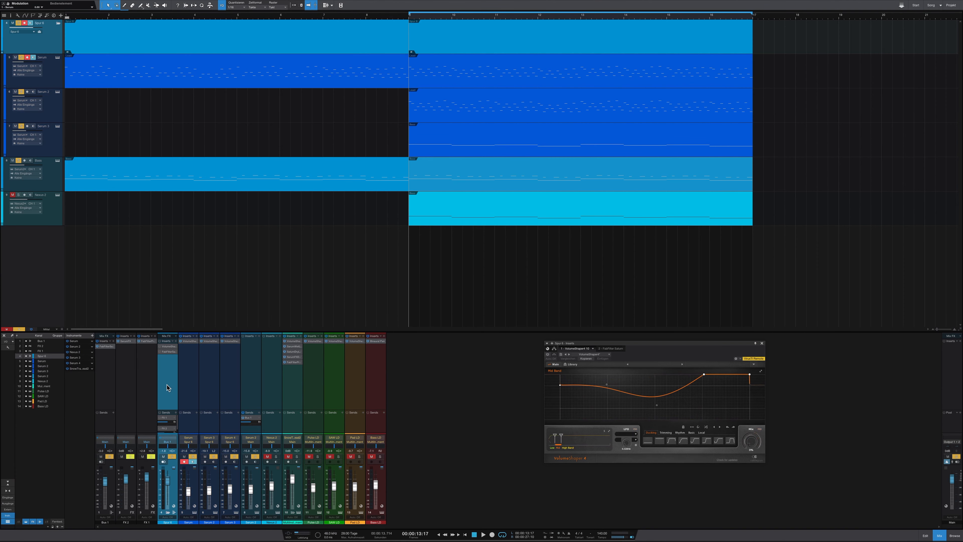
left_click(163, 349)
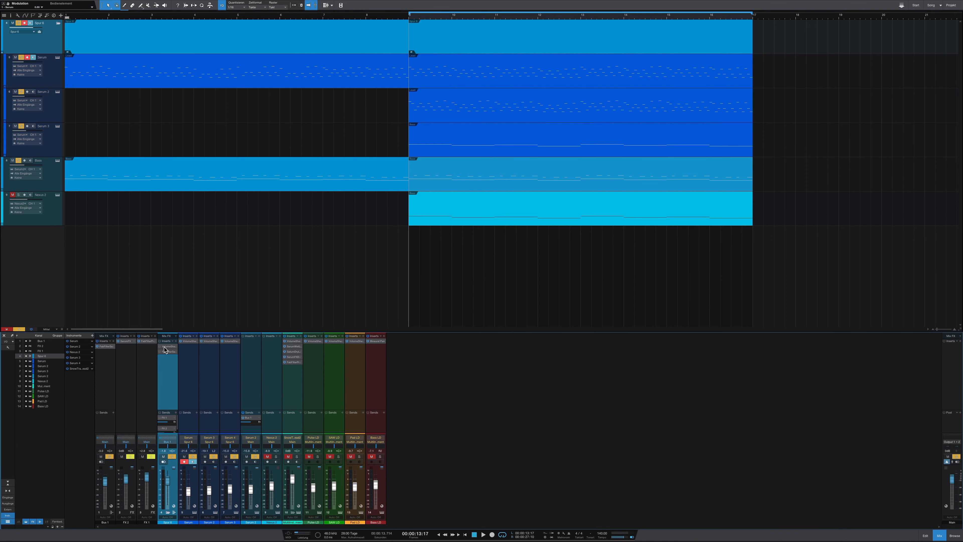
left_click(164, 349)
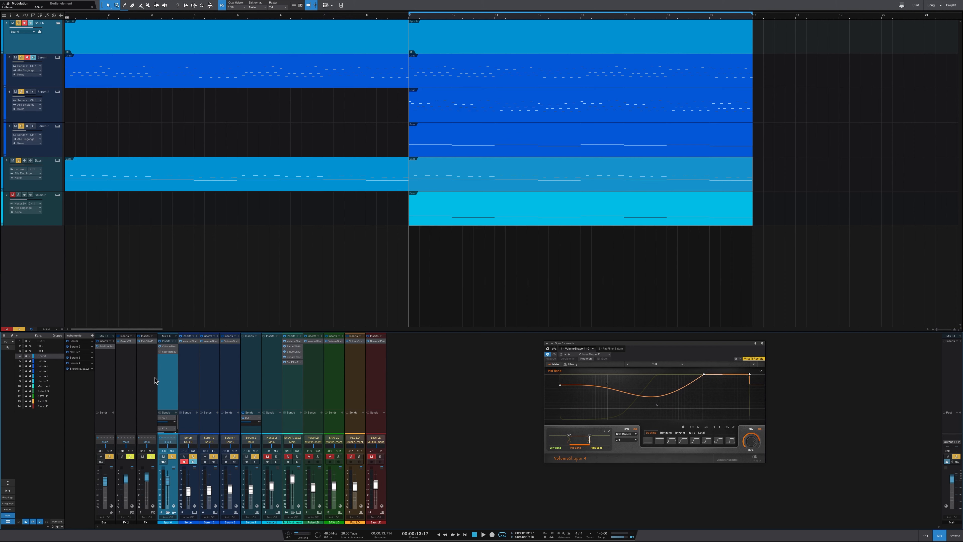
Audition the soloed parts from bar 9, comparing the Serum bus's VolumeShaper active and bypassed.
left_click(246, 457)
key("space")
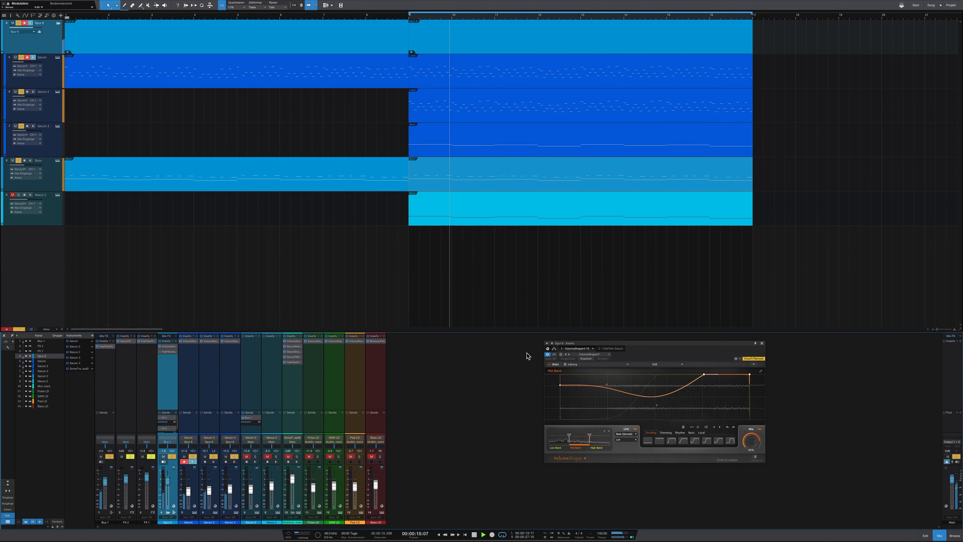
left_click(555, 354)
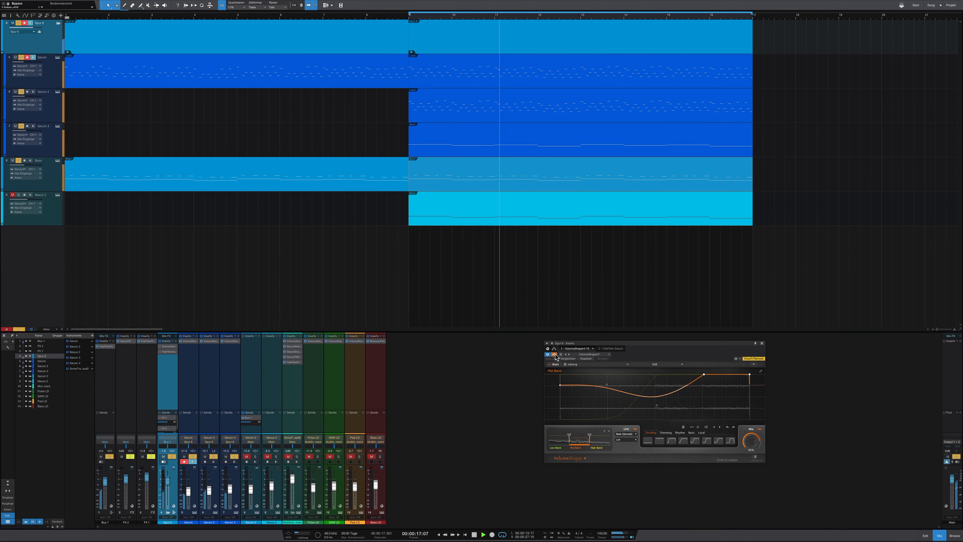
left_click(555, 355)
key("space")
Activate FabFilter Saturn on the Serum bus and audition the parts from bar 9 with it active and bypassed.
double_click(167, 352)
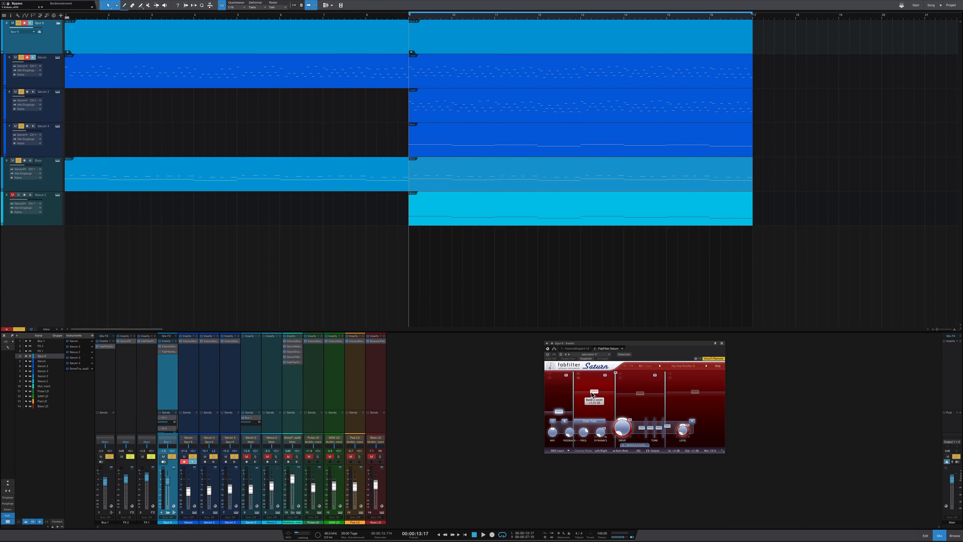
left_click(159, 352)
key("space")
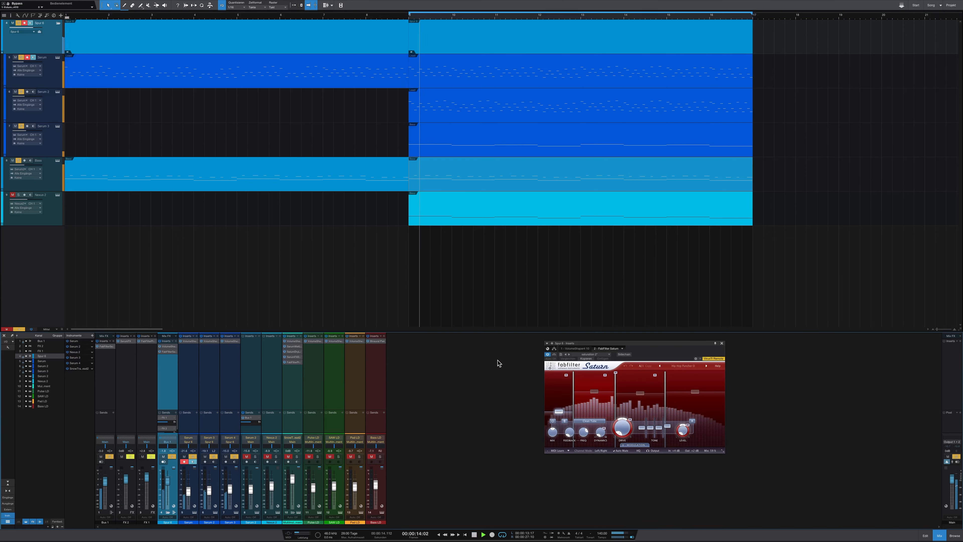
left_click(554, 354)
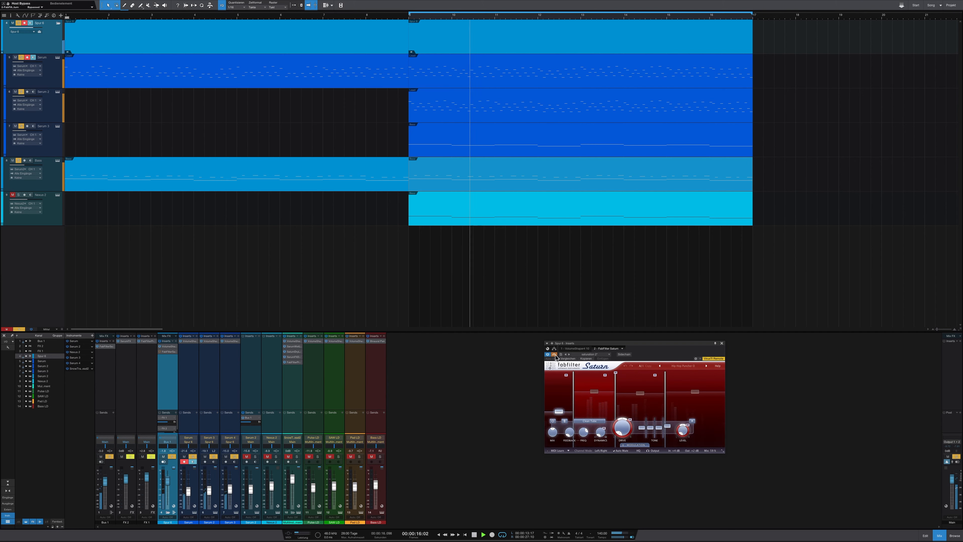
left_click(555, 354)
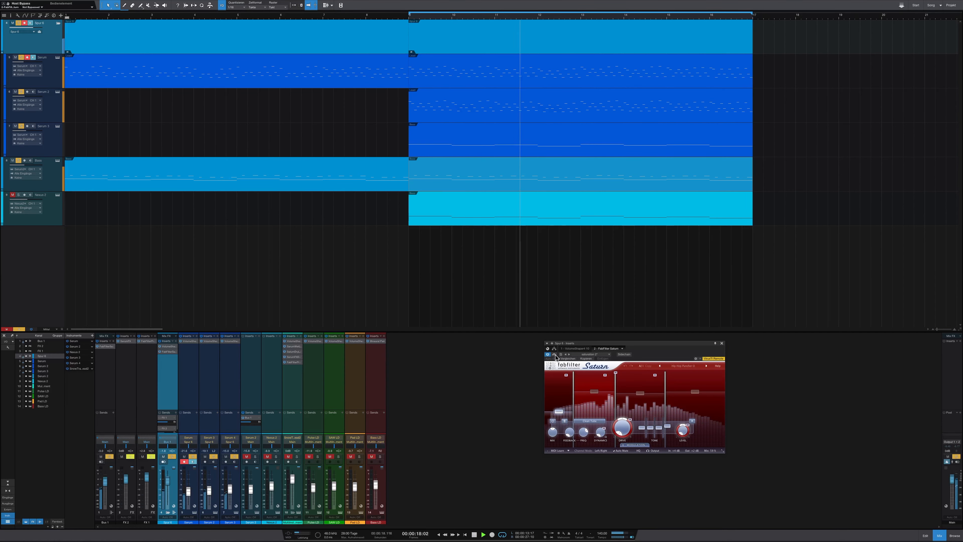
key("space")
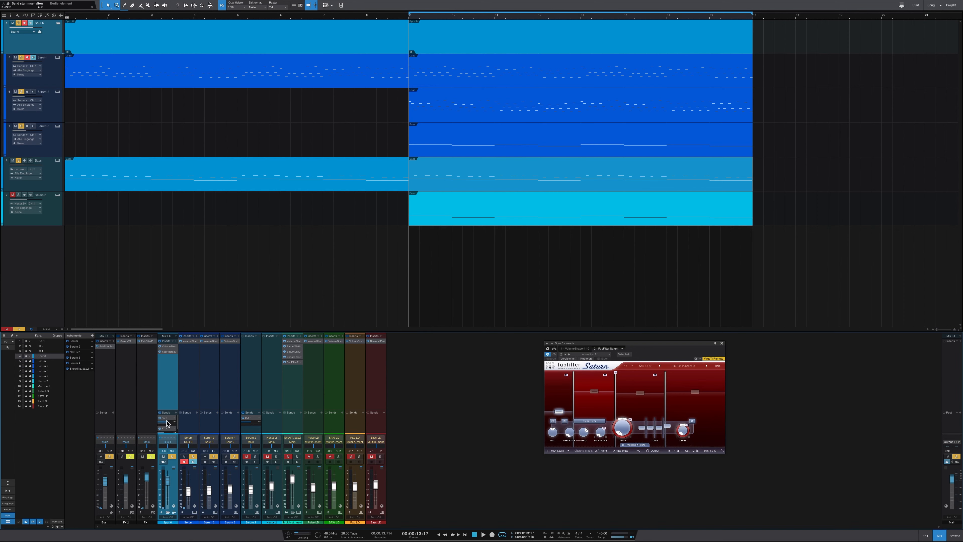
Examine the Serum FX delay on FX 2 and the FabFilter Pro-R reverb on FX 1, then audition the soloed parts from bar 9.
left_click(127, 342)
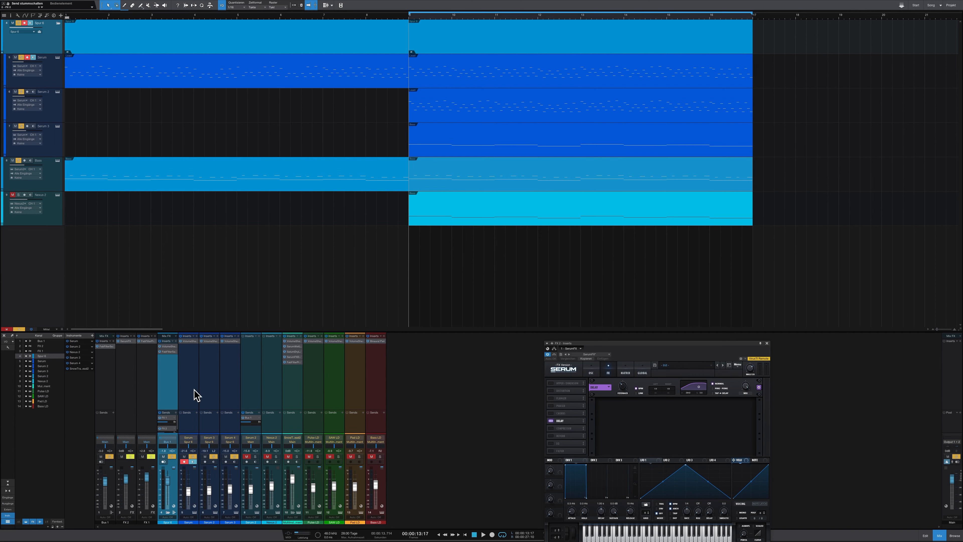
left_click(145, 343)
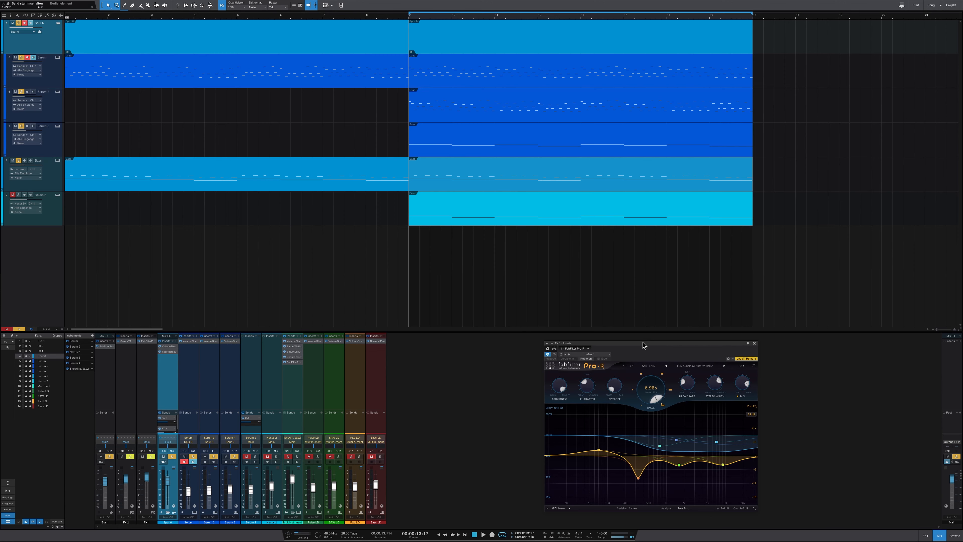
left_click_drag(643, 343, 586, 293)
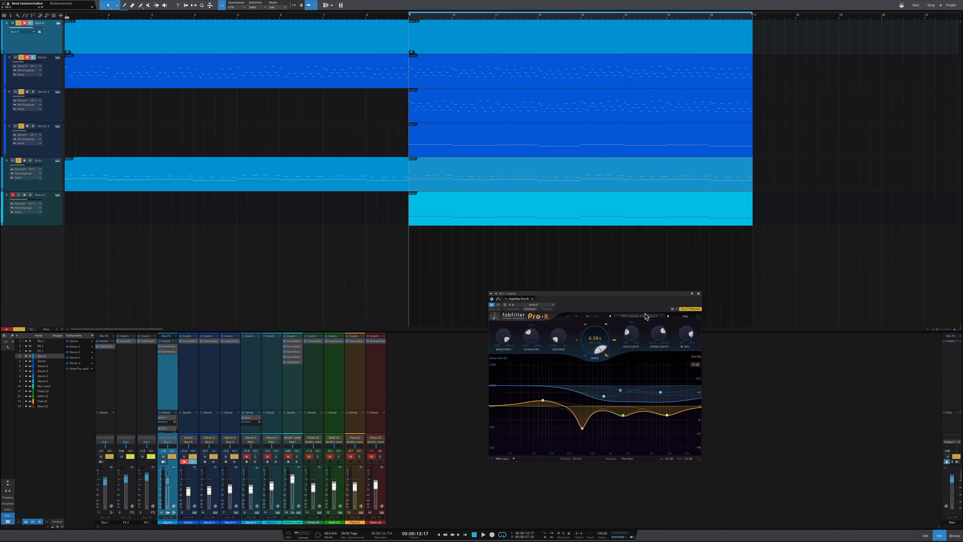
left_click_drag(631, 294, 603, 279)
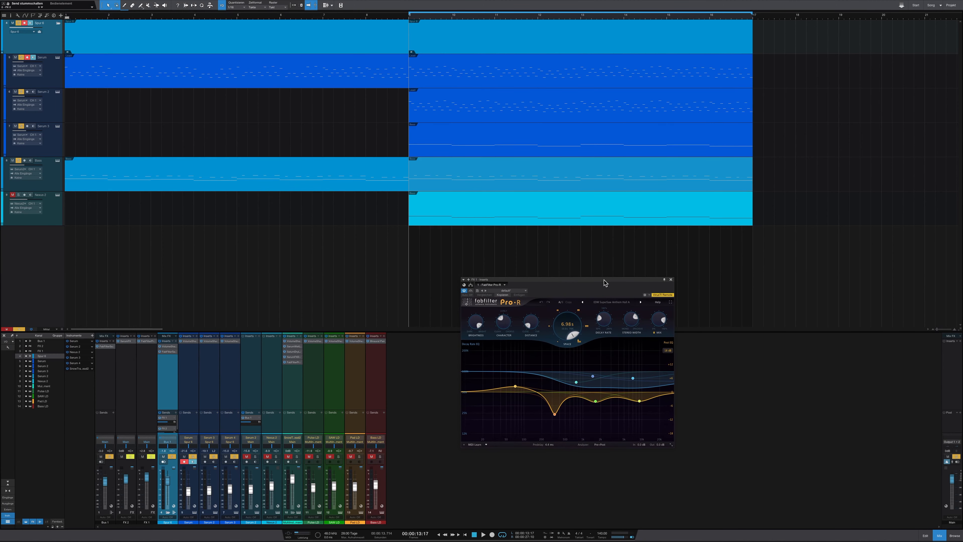
left_click_drag(602, 279, 568, 275)
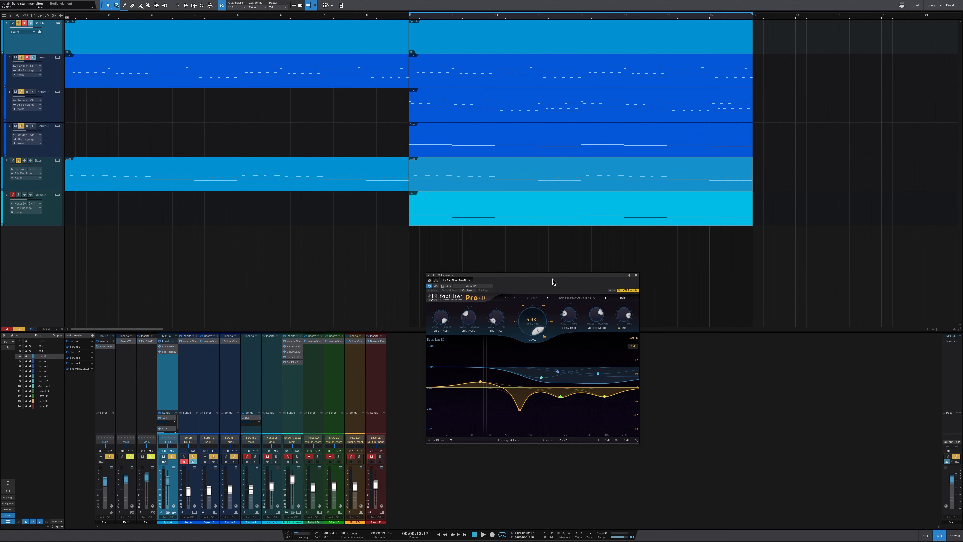
left_click_drag(599, 275, 606, 291)
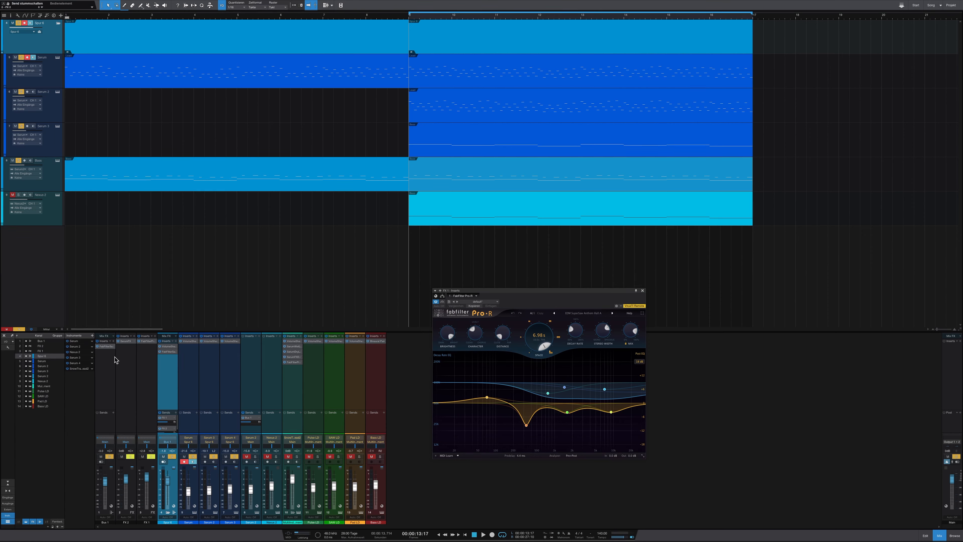
key("space")
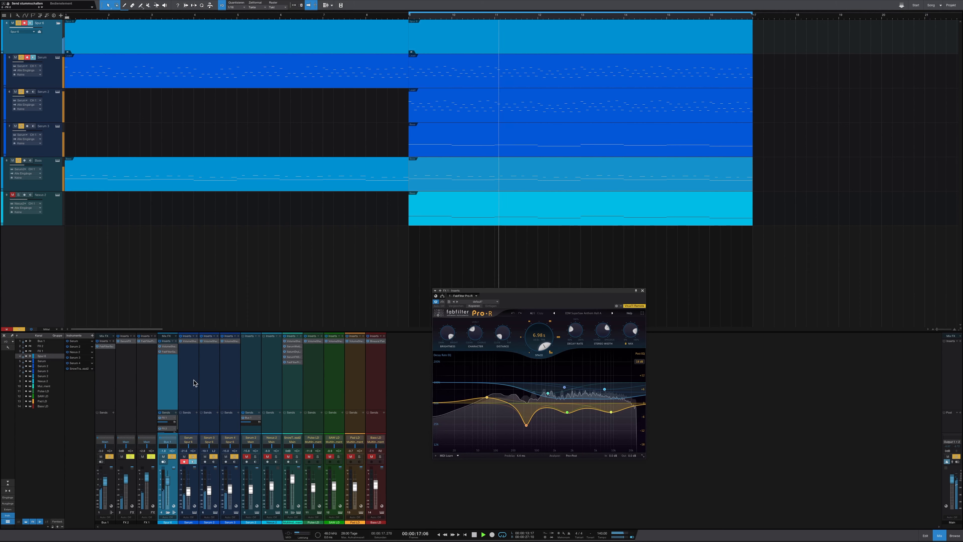
key("space")
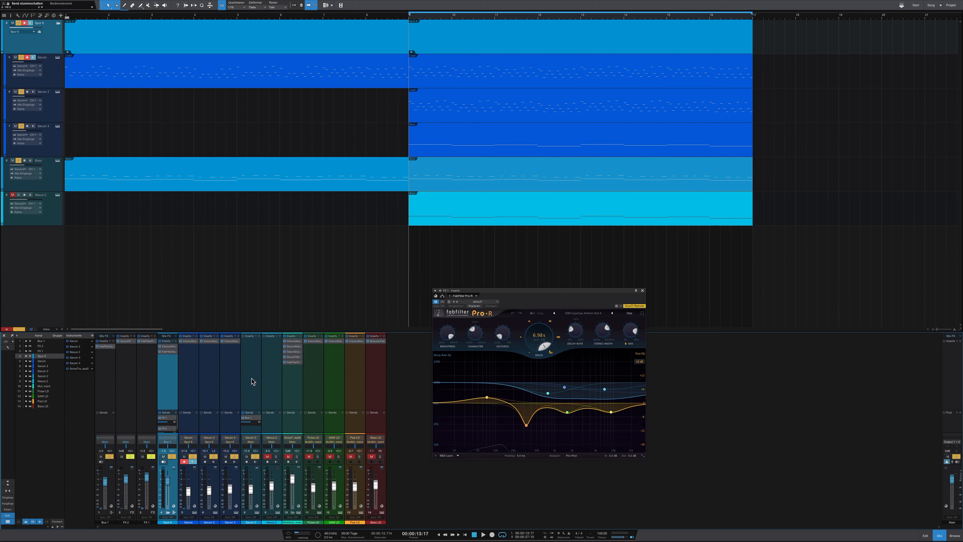
Unmute the Nexus 2 track and audition it together with the soloed Serum and bass parts from bar 9.
key("space")
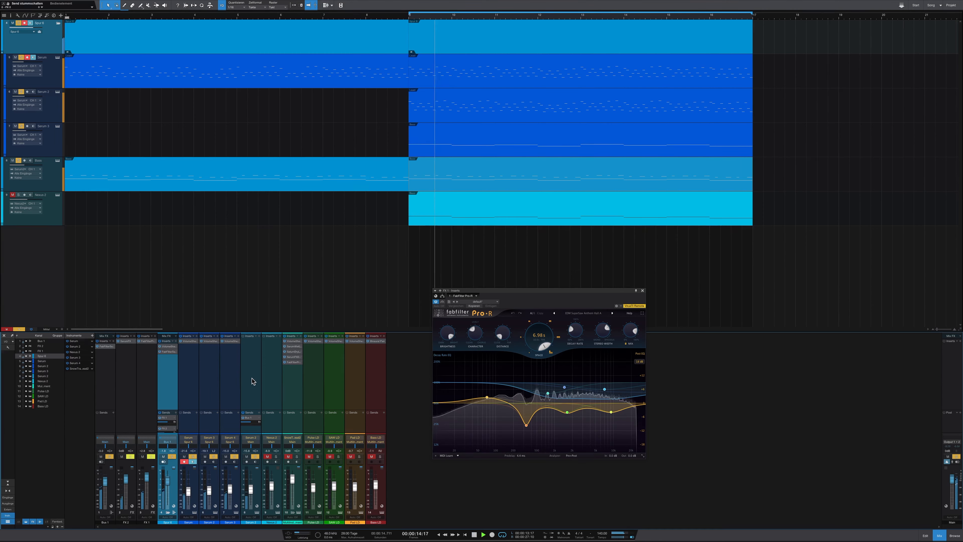
key("space")
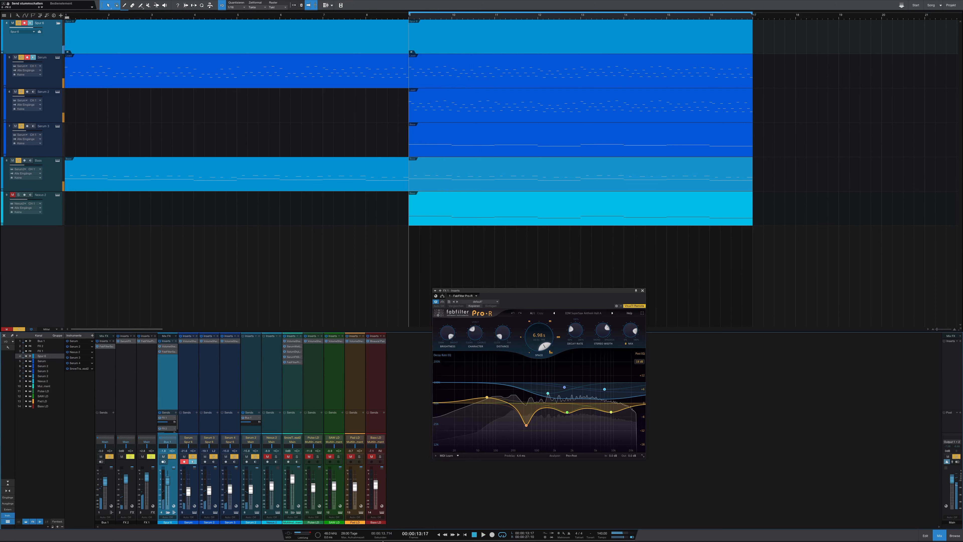
left_click(268, 456)
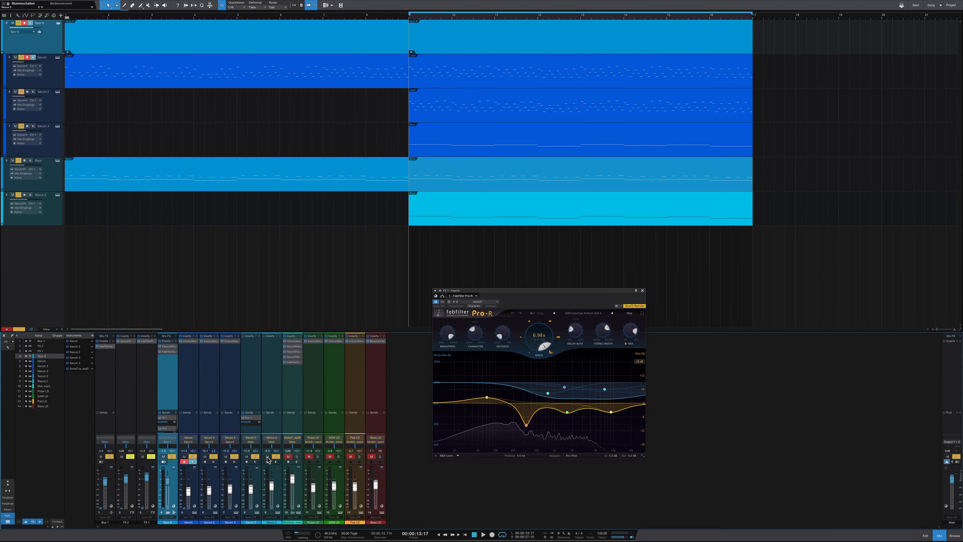
key("space")
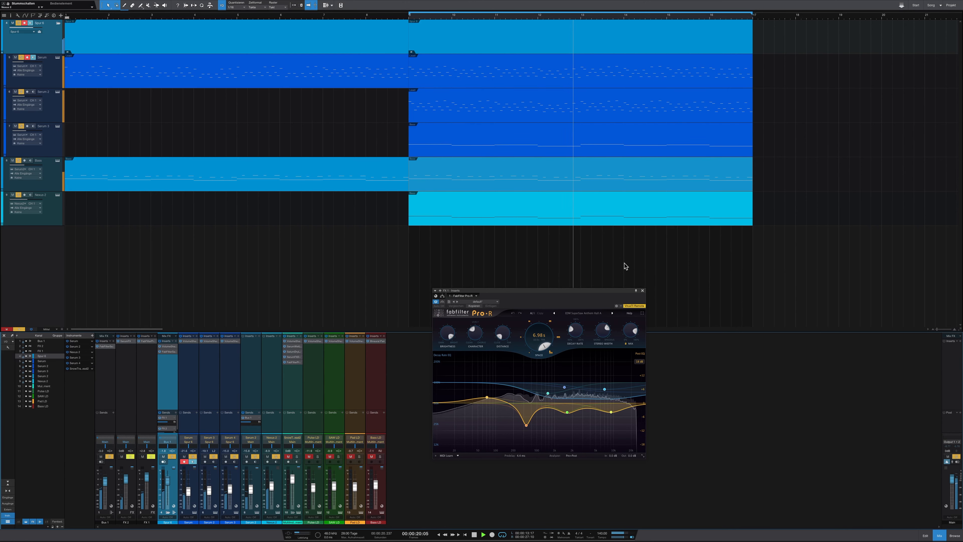
key("space")
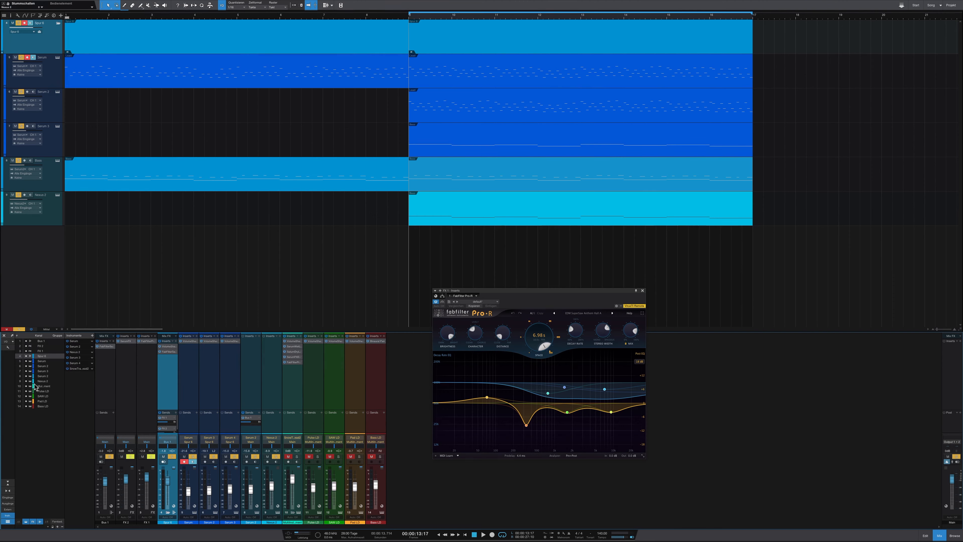
Clear the current solos, then show the hidden Snow Trance Mega Lead track through the track list and solo it.
left_click(19, 329)
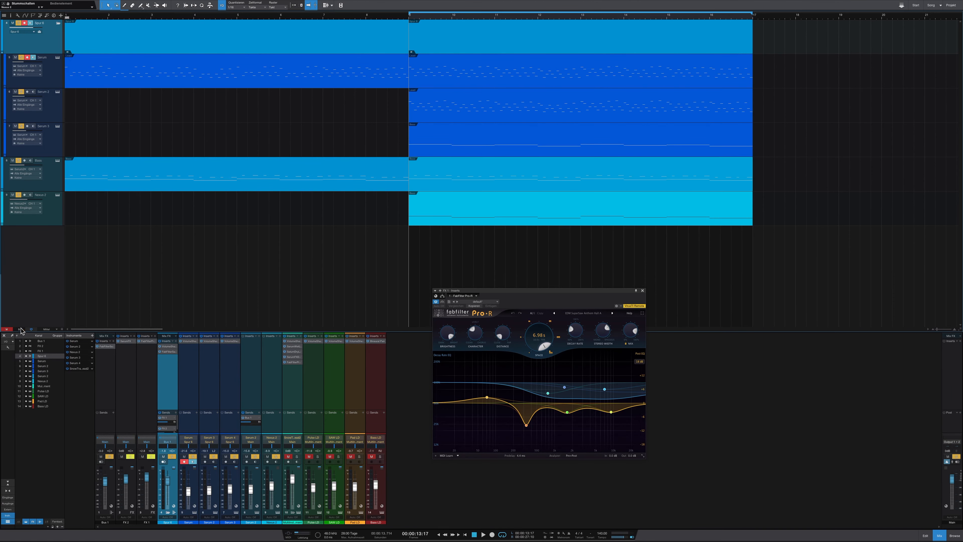
left_click(4, 16)
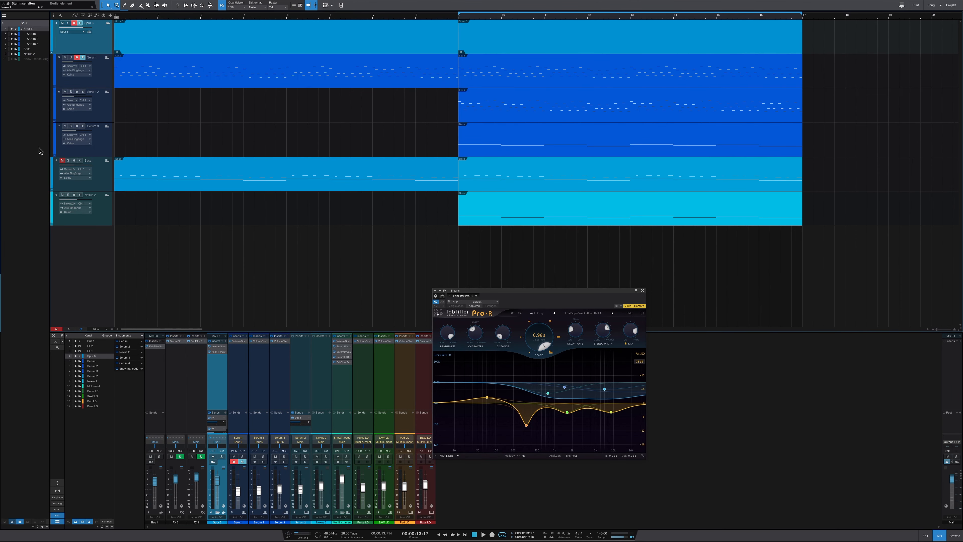
left_click(29, 59)
left_click(13, 59)
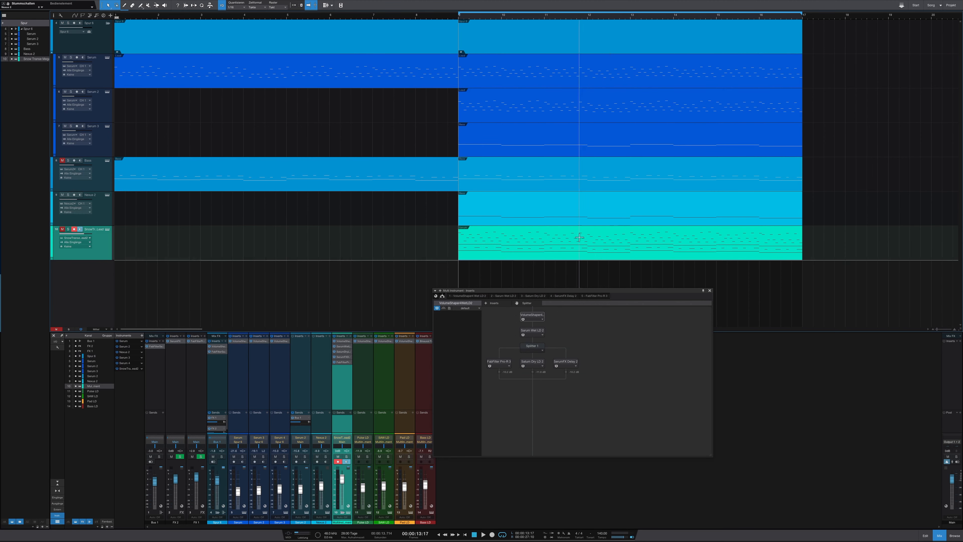
left_click(69, 230)
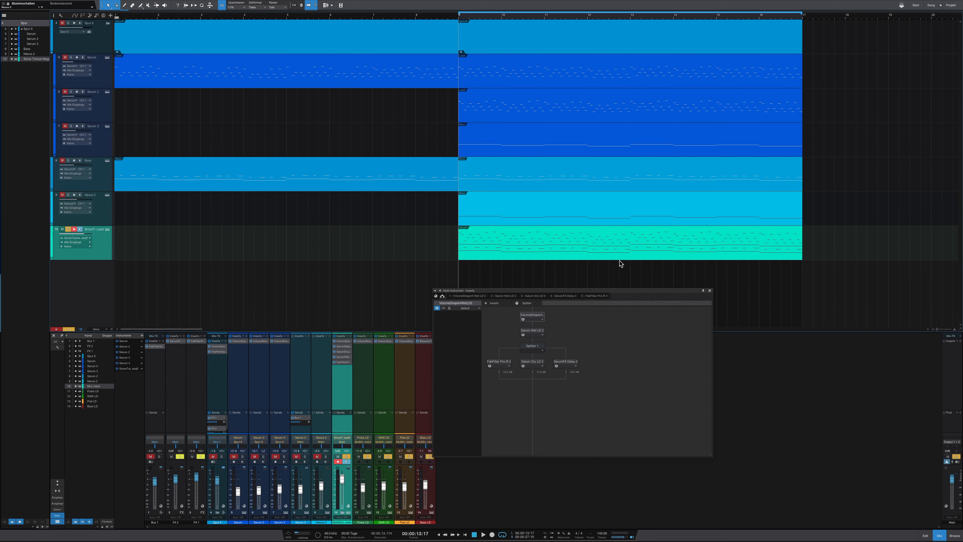
Open the Snow Trance Mega Lead multi-instrument and examine its Saw, Pad and Bass layers.
left_click(106, 229)
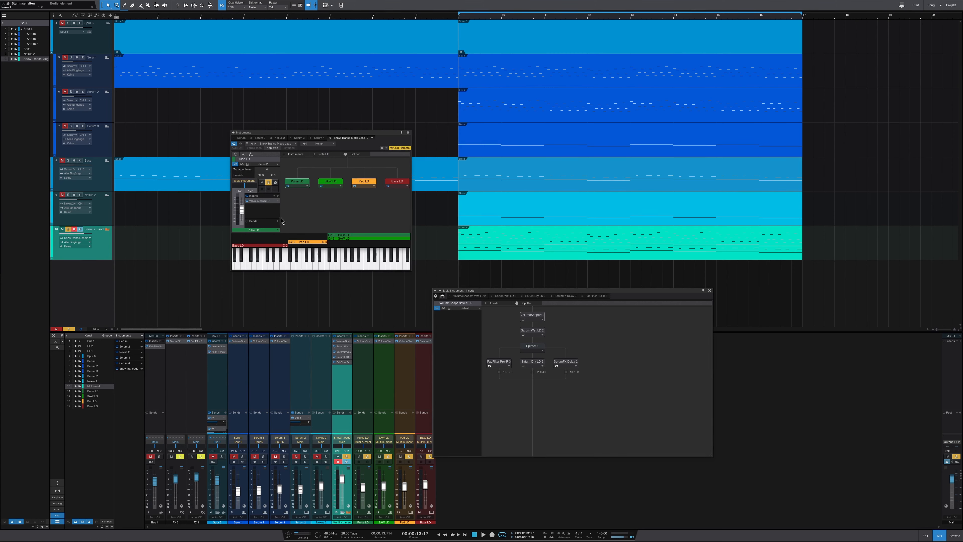
left_click(322, 184)
left_click(367, 183)
left_click(400, 184)
Solo Nexus 2 alongside the Mega Lead and adjust the Mega Lead track's volume during playback from bar 9.
left_click(68, 195)
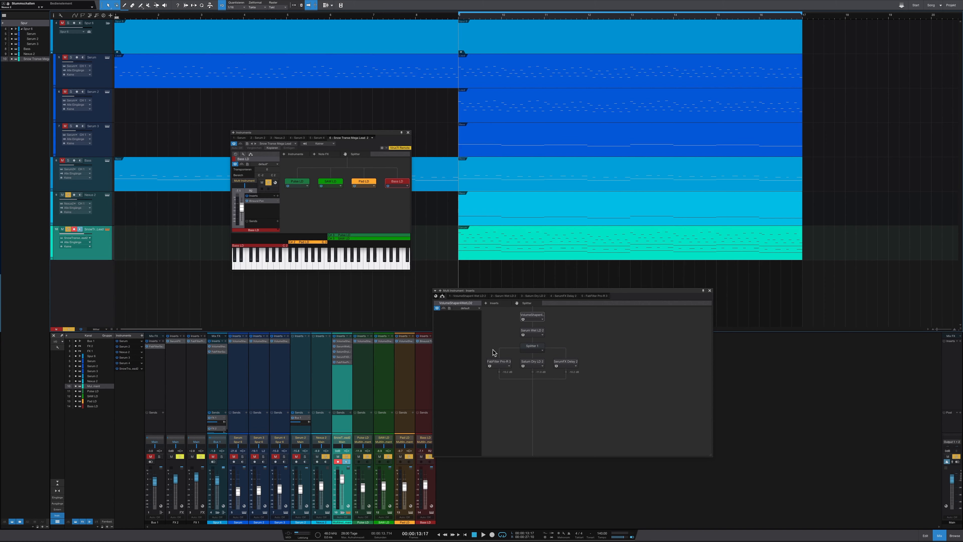
key("space")
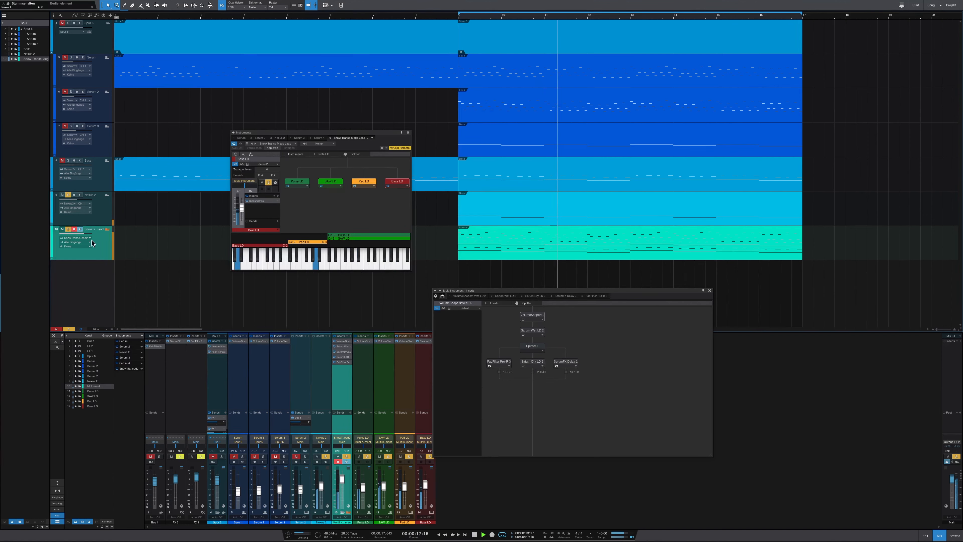
left_click_drag(81, 233, 83, 233)
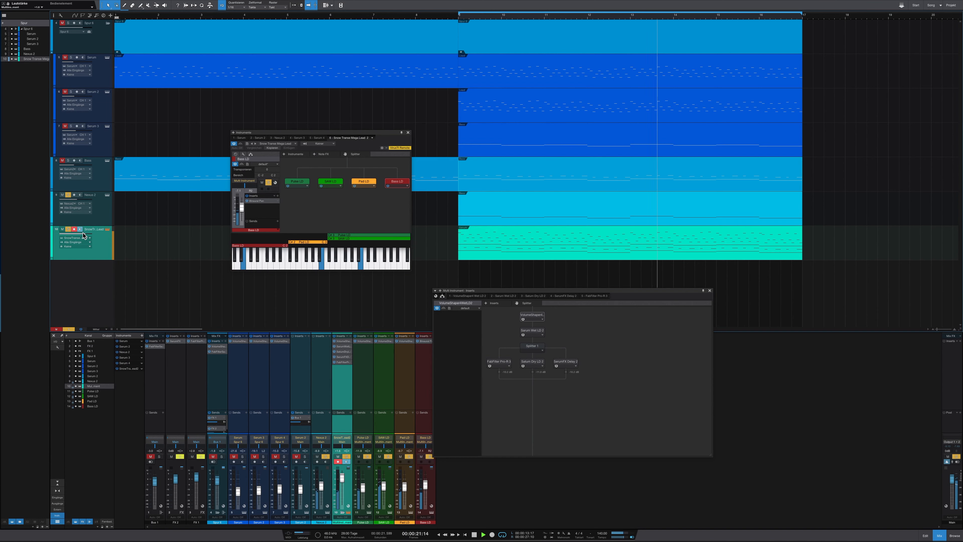
key("space")
Swap the Mega Lead solo for the Serum folder and Bass tracks, and audition them with Nexus 2 from bar 9.
left_click(67, 229)
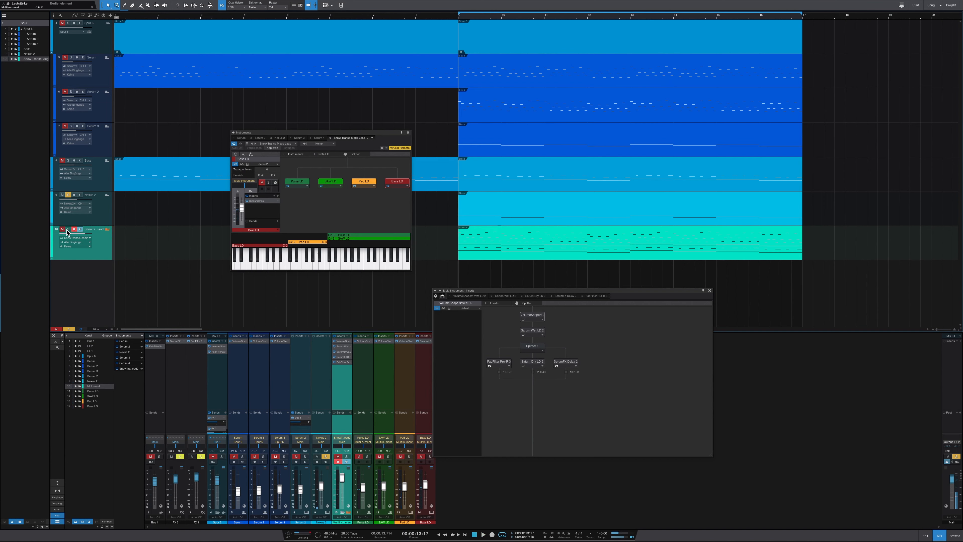
left_click(68, 24)
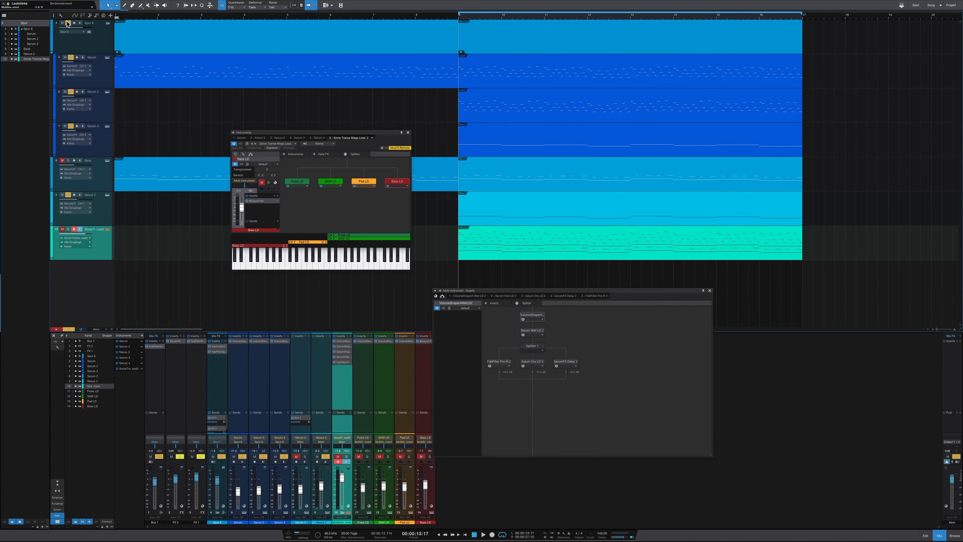
left_click(68, 160)
key("space")
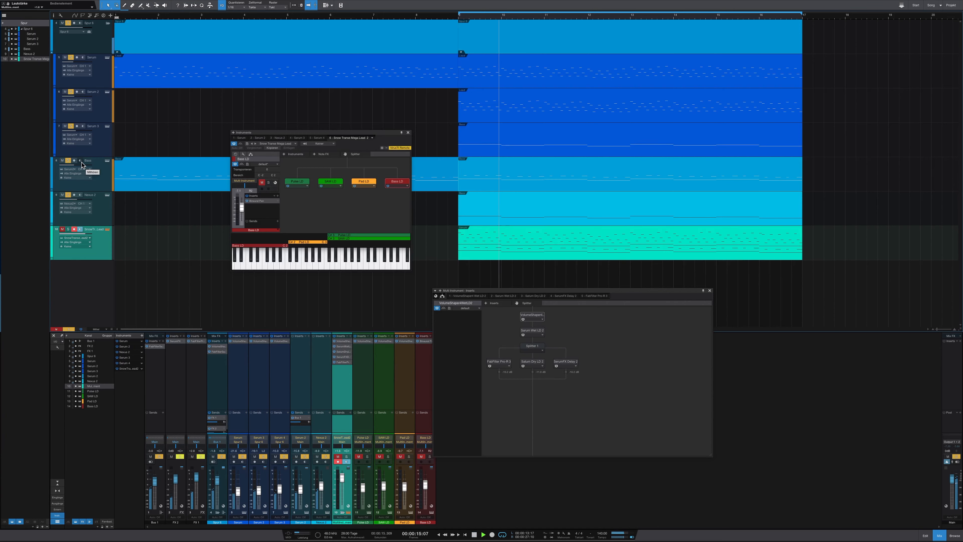
key("space")
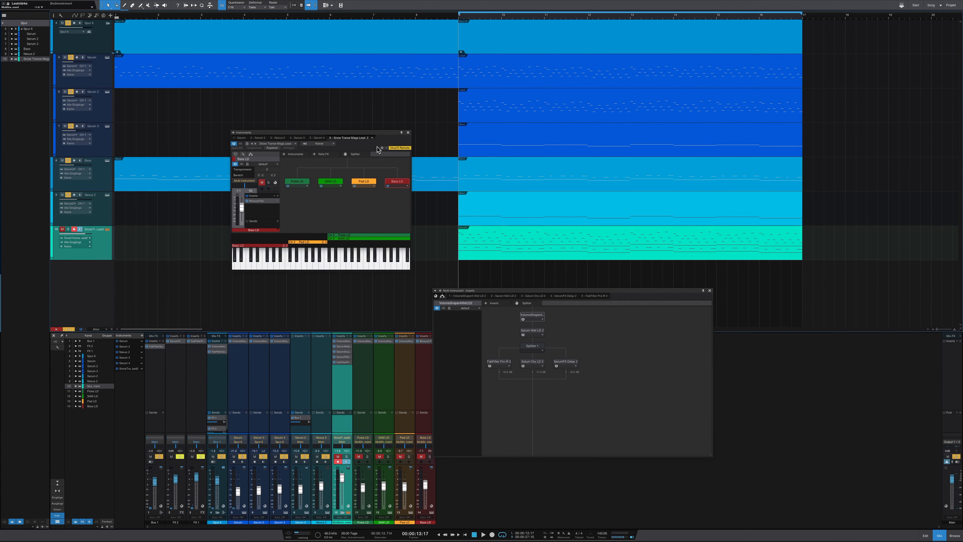
Solo the Mega Lead and Nexus 2 again, audition them from bar 9 for comparison, and close the multi-instrument window.
left_click(90, 43)
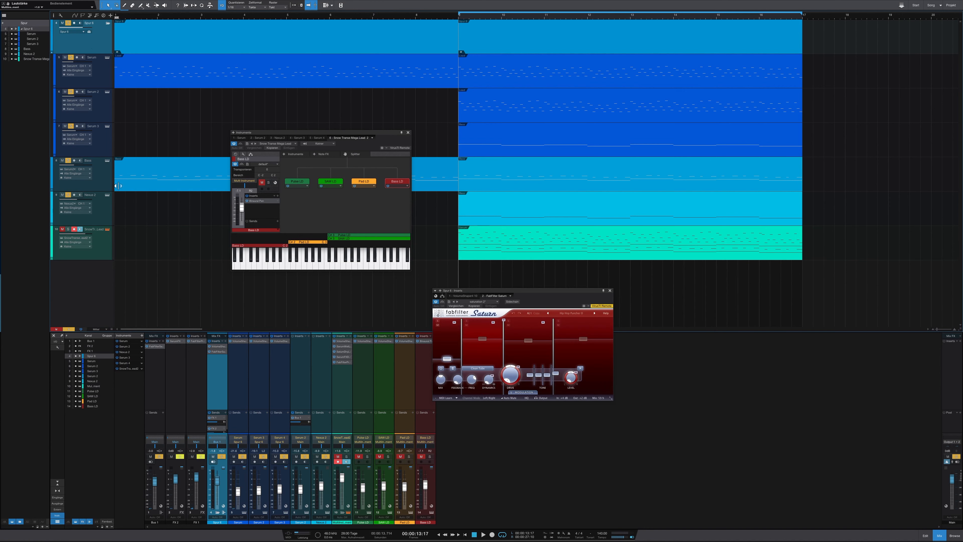
left_click(100, 257)
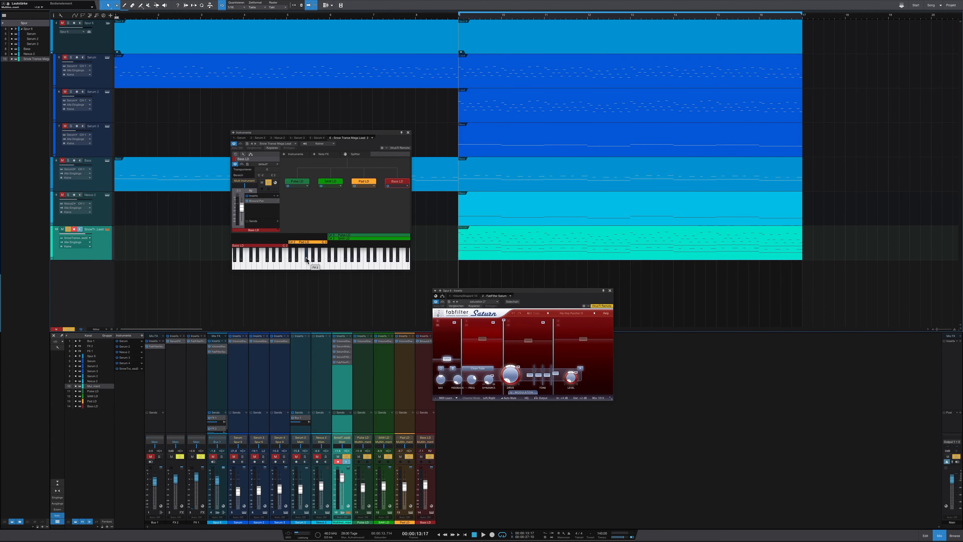
left_click(68, 195)
key("space")
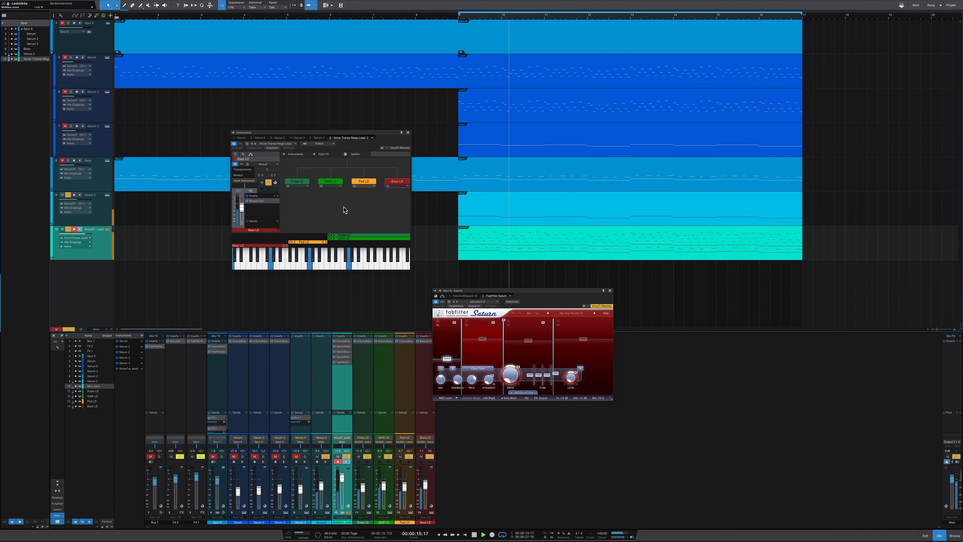
key("space")
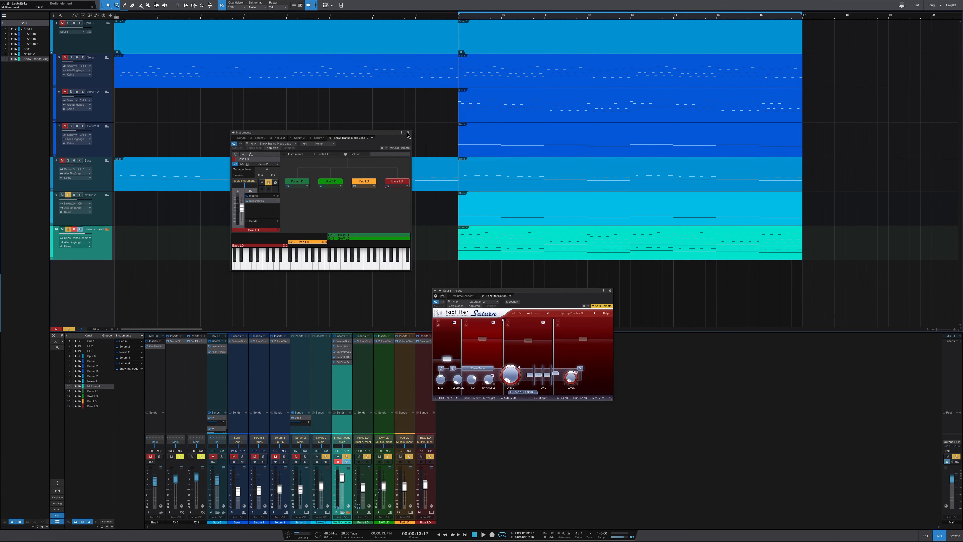
left_click(408, 133)
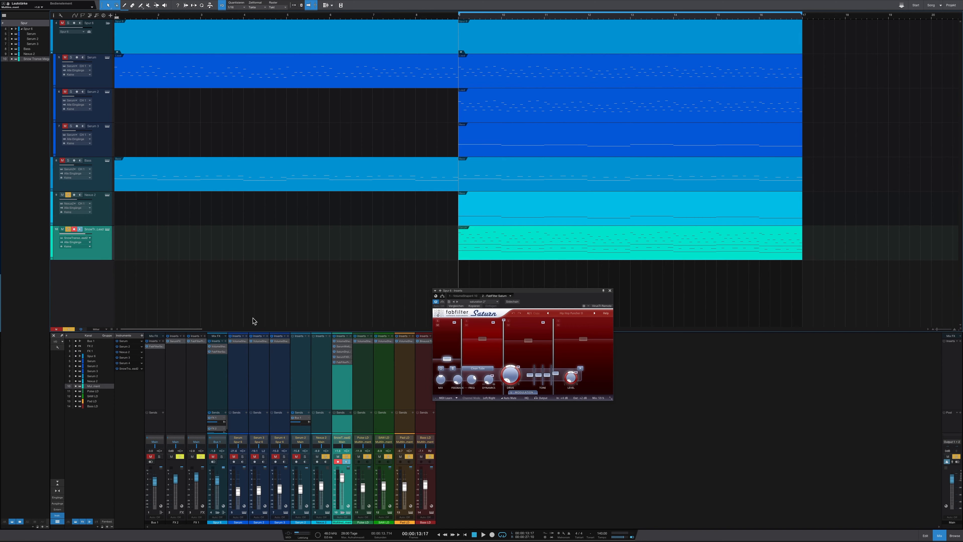
Examine the Serum presets used on the Serum, Serum 2, Serum 3 and Bass tracks, moving the instrument window clear of the arrangement's lead clips.
left_click(96, 69)
left_click(107, 58)
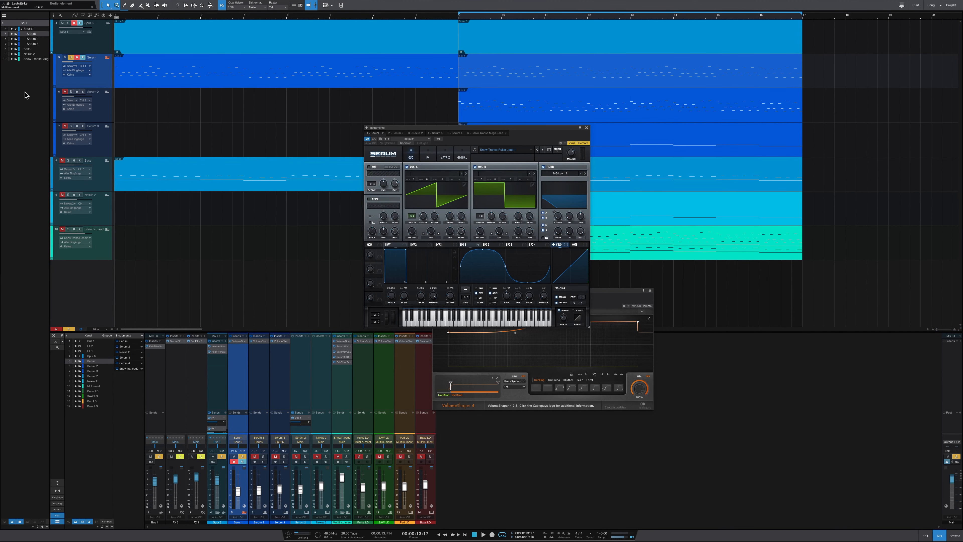
left_click(107, 92)
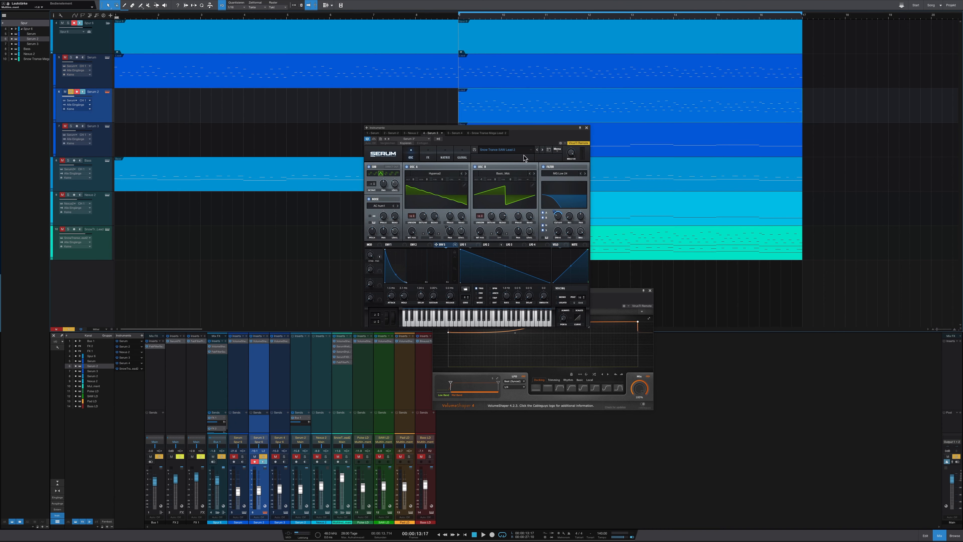
left_click(108, 126)
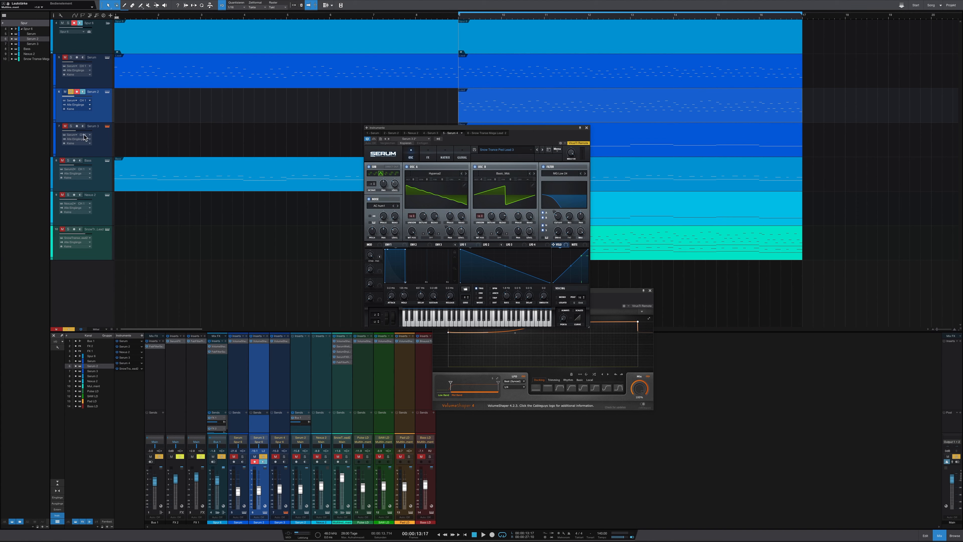
left_click(108, 161)
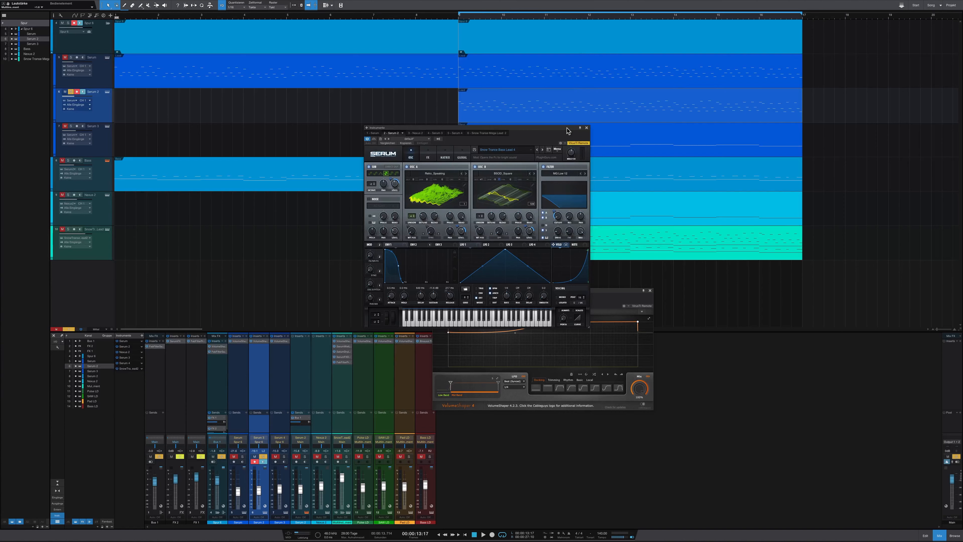
left_click_drag(567, 128, 432, 112)
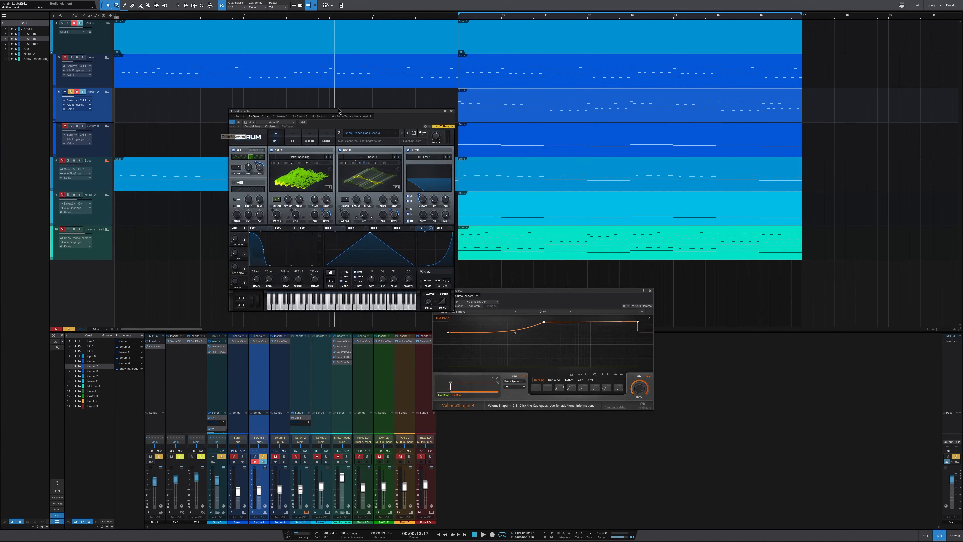
left_click_drag(348, 111, 319, 110)
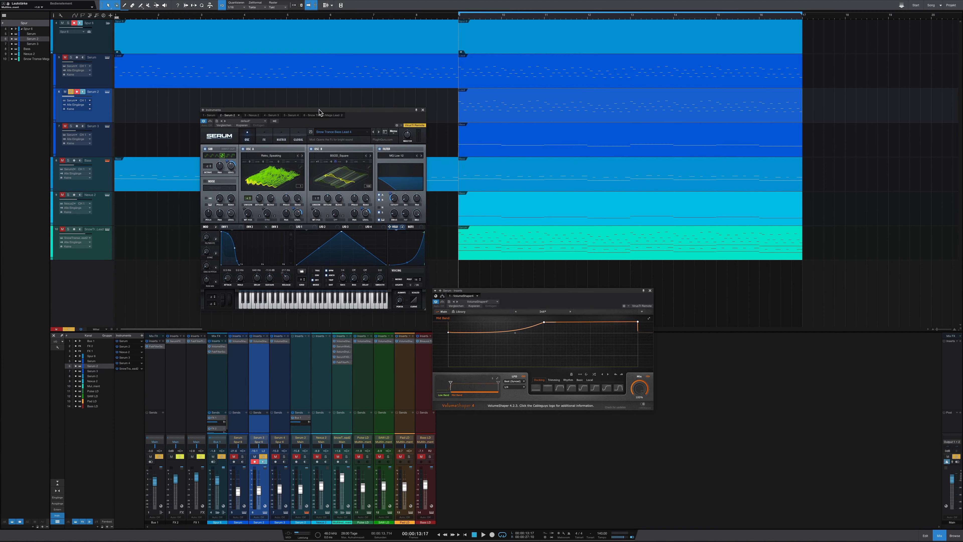